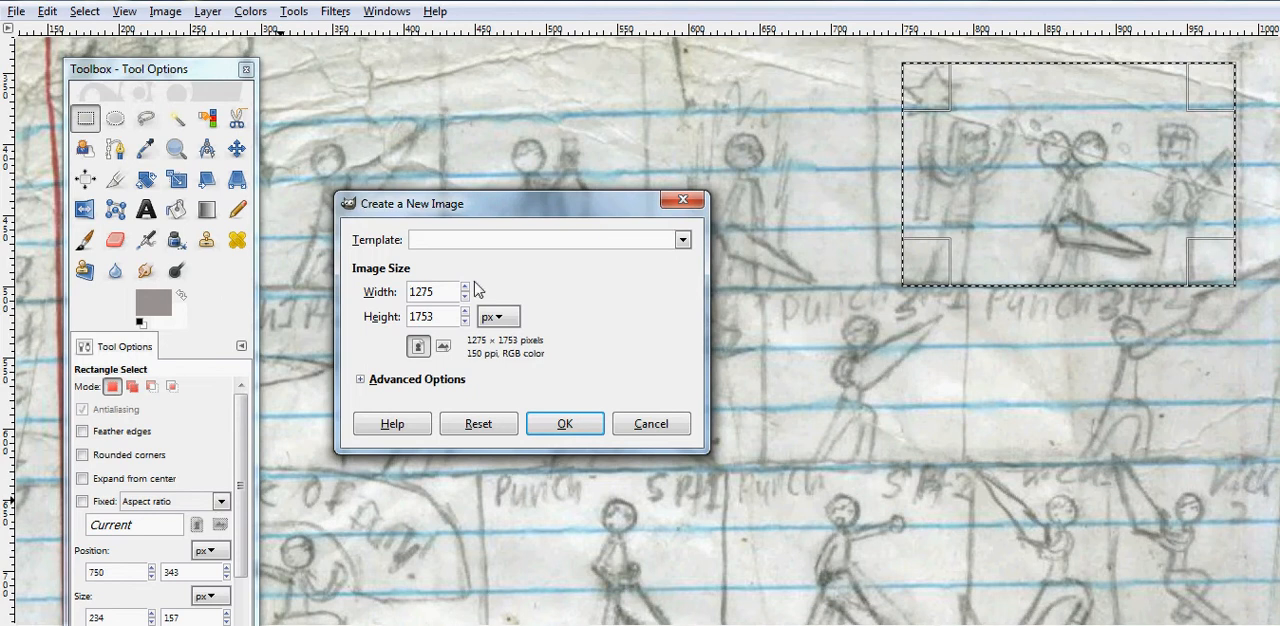
# - Create a new image 234 px wide and 157 px high
pyautogui.moveTo(434, 291); pyautogui.dragTo(409, 290)
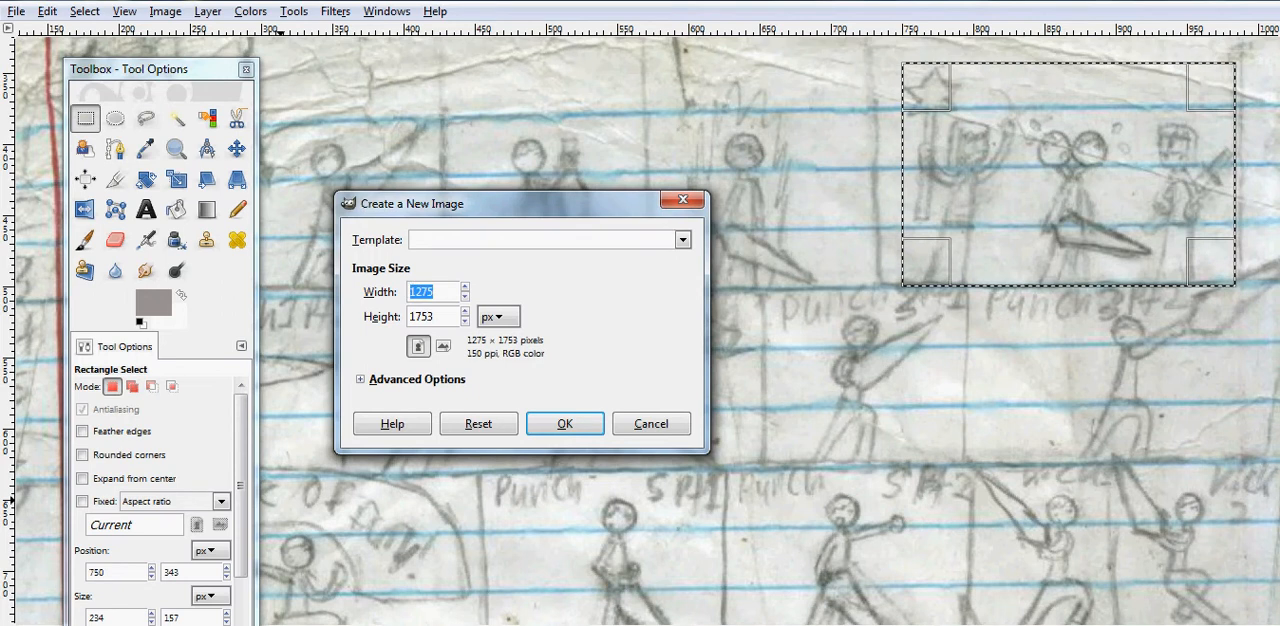
pyautogui.write('2')
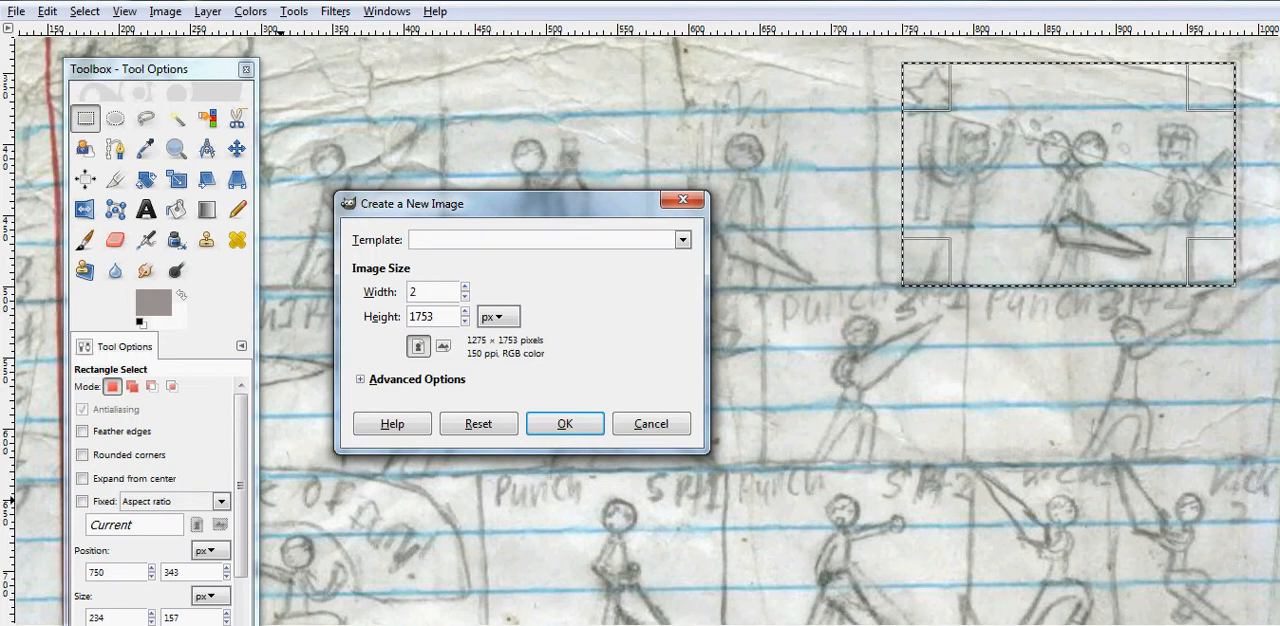
pyautogui.write('3')
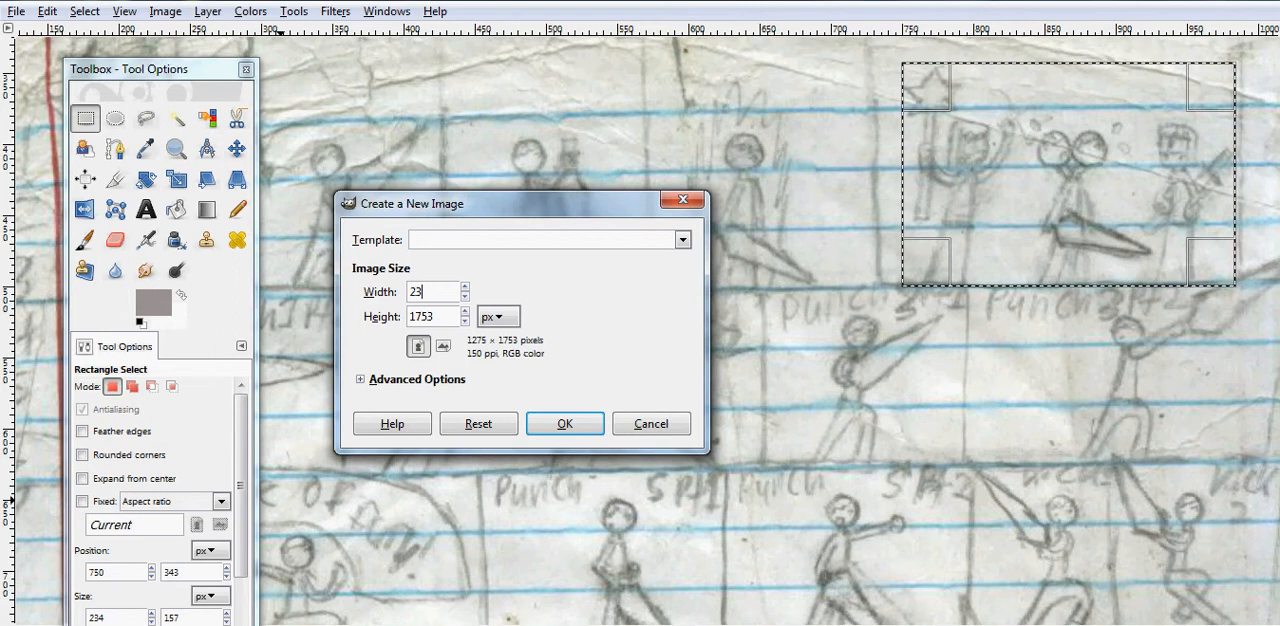
pyautogui.write('4')
pyautogui.click(450, 316)
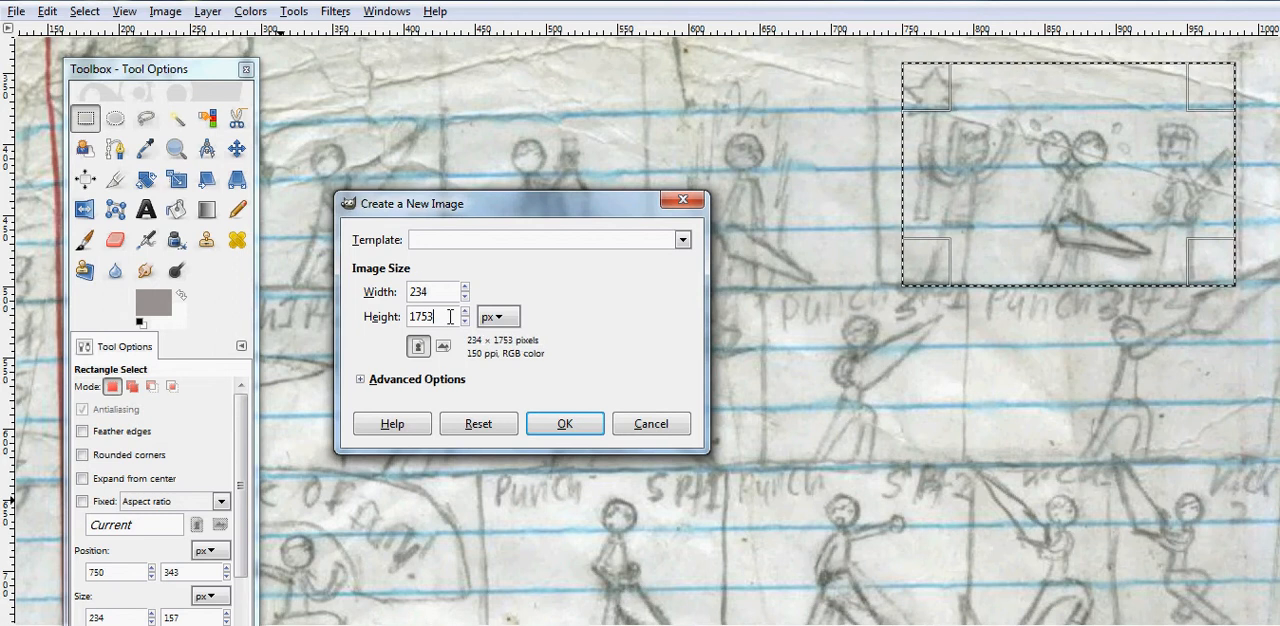
pyautogui.moveTo(450, 316); pyautogui.dragTo(413, 316)
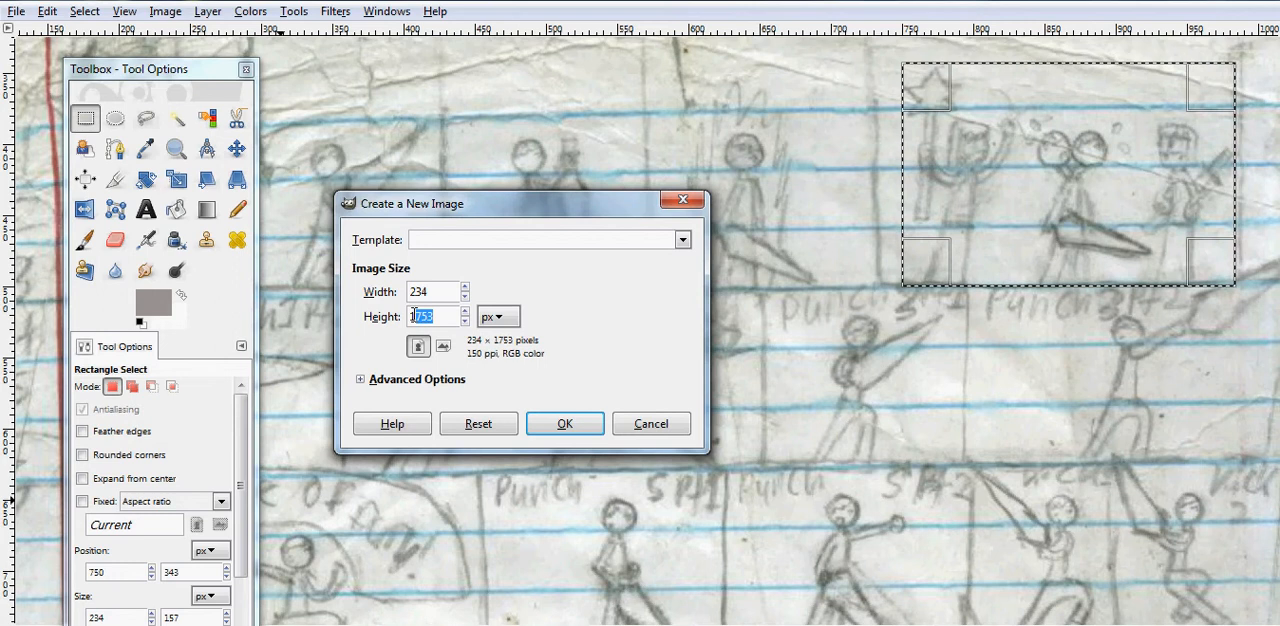
pyautogui.write('15')
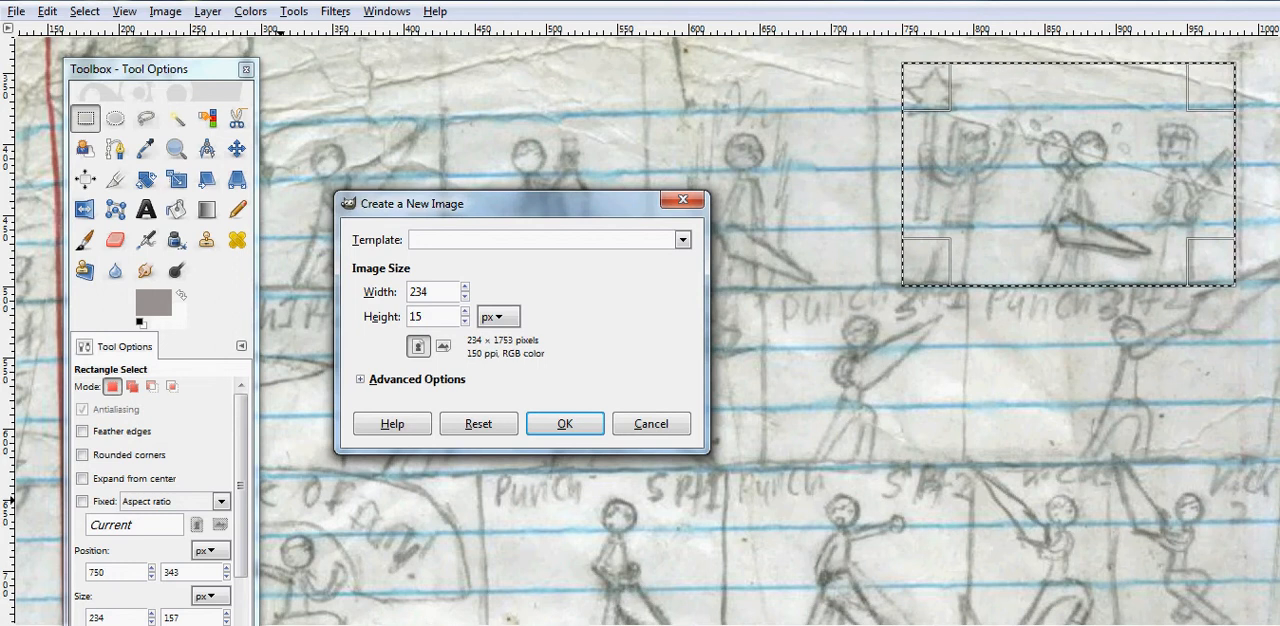
pyautogui.write('7')
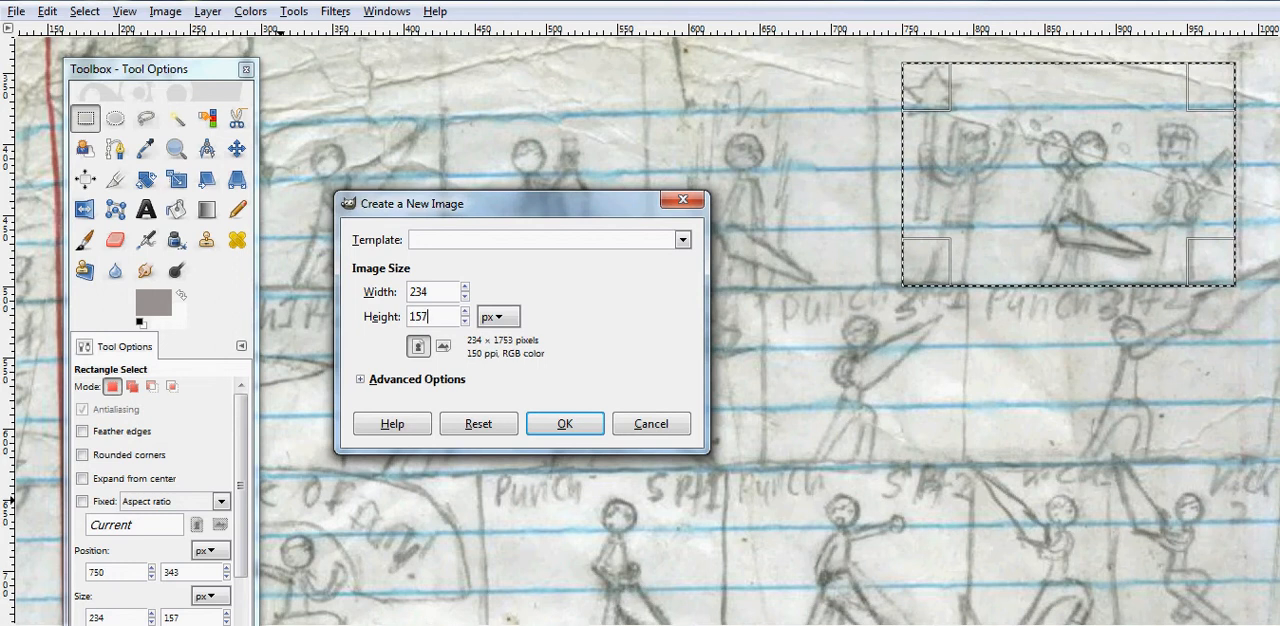
pyautogui.click(591, 425)
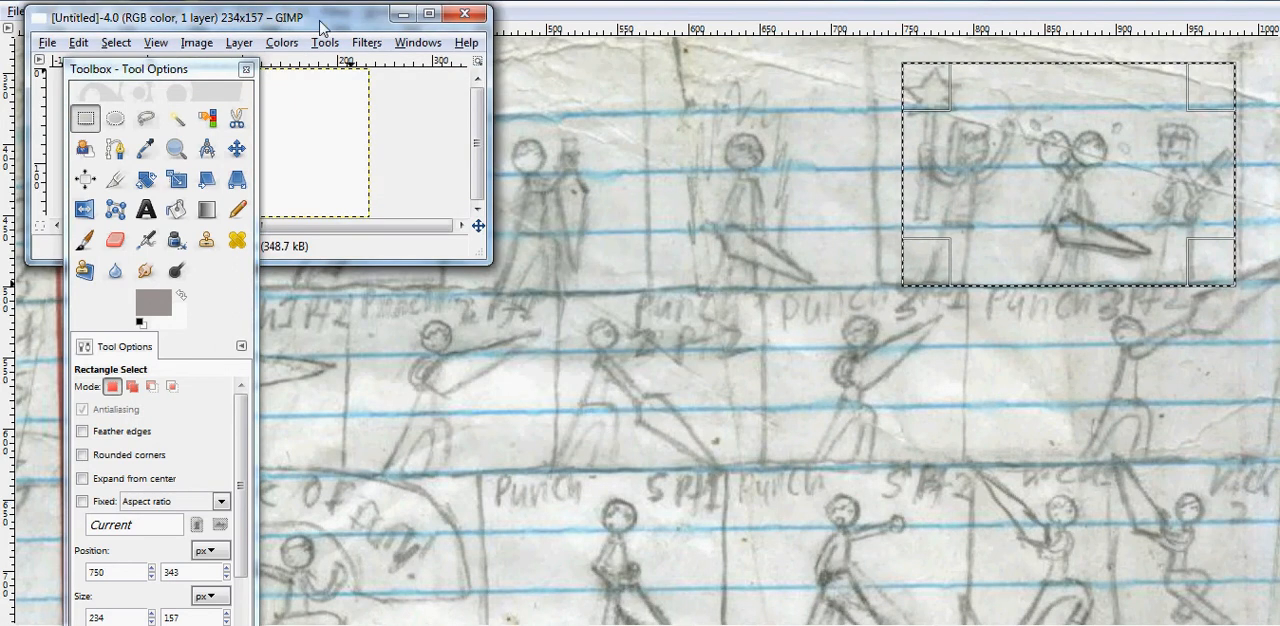
# - Paste the copied sketch panel into the new blank image and anchor the floating selection
pyautogui.moveTo(321, 28); pyautogui.dragTo(686, 62)
pyautogui.rightClick(630, 205)
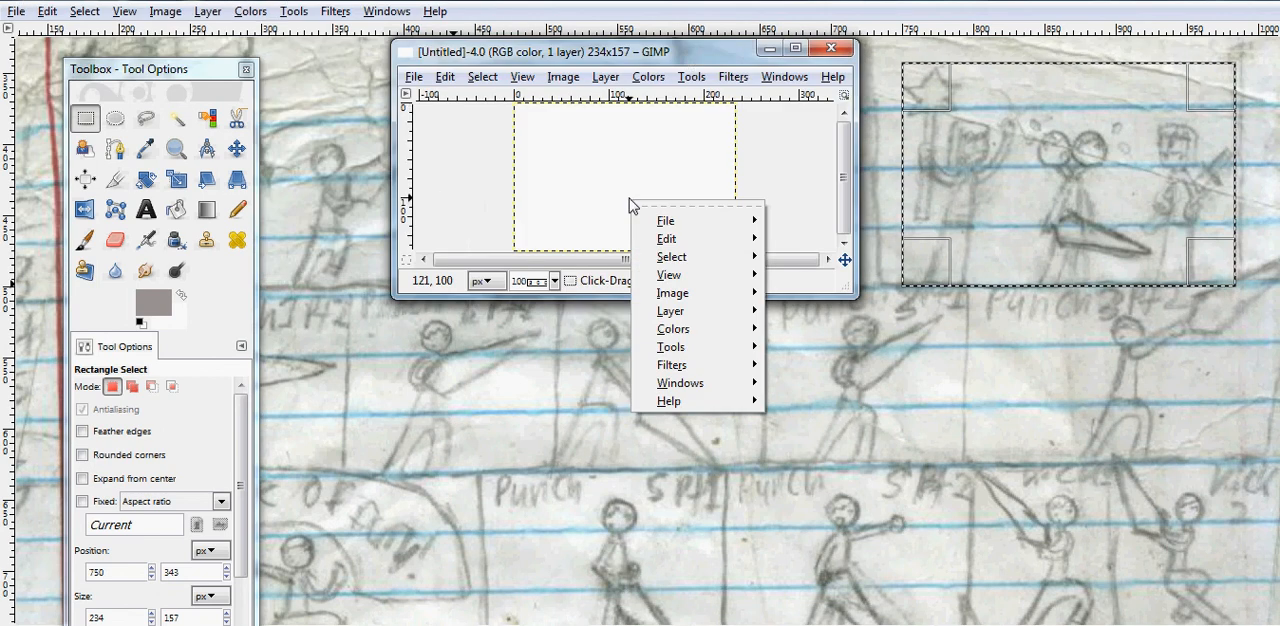
pyautogui.moveTo(692, 260)
pyautogui.moveTo(668, 239)
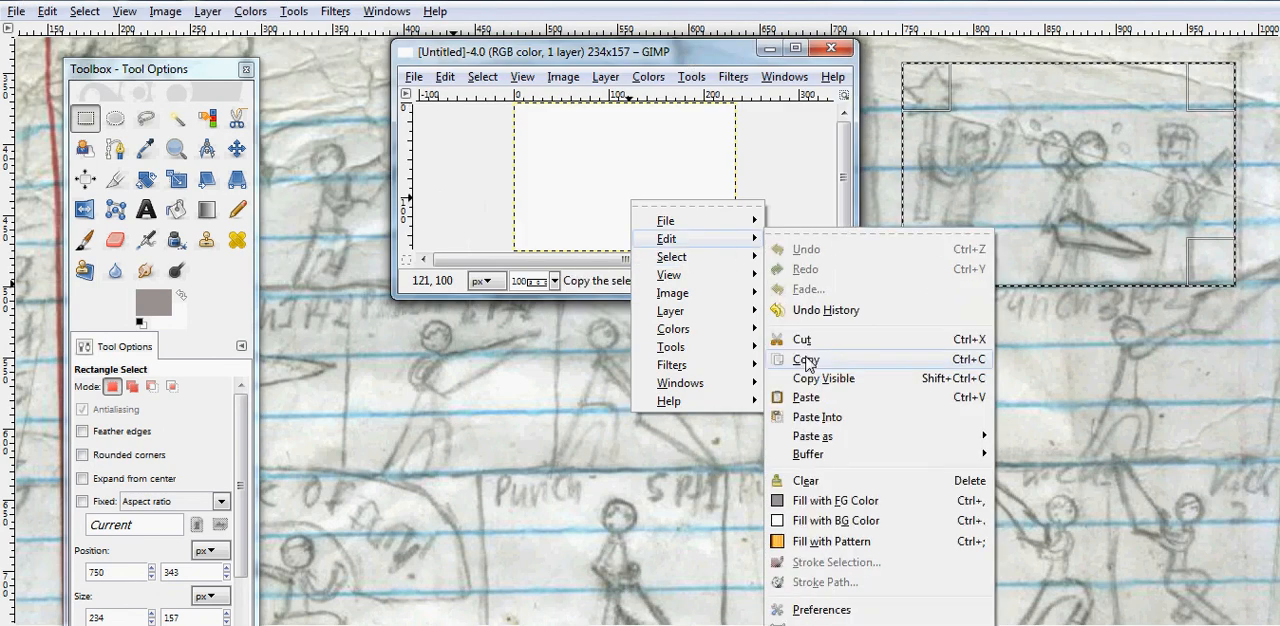
pyautogui.click(806, 397)
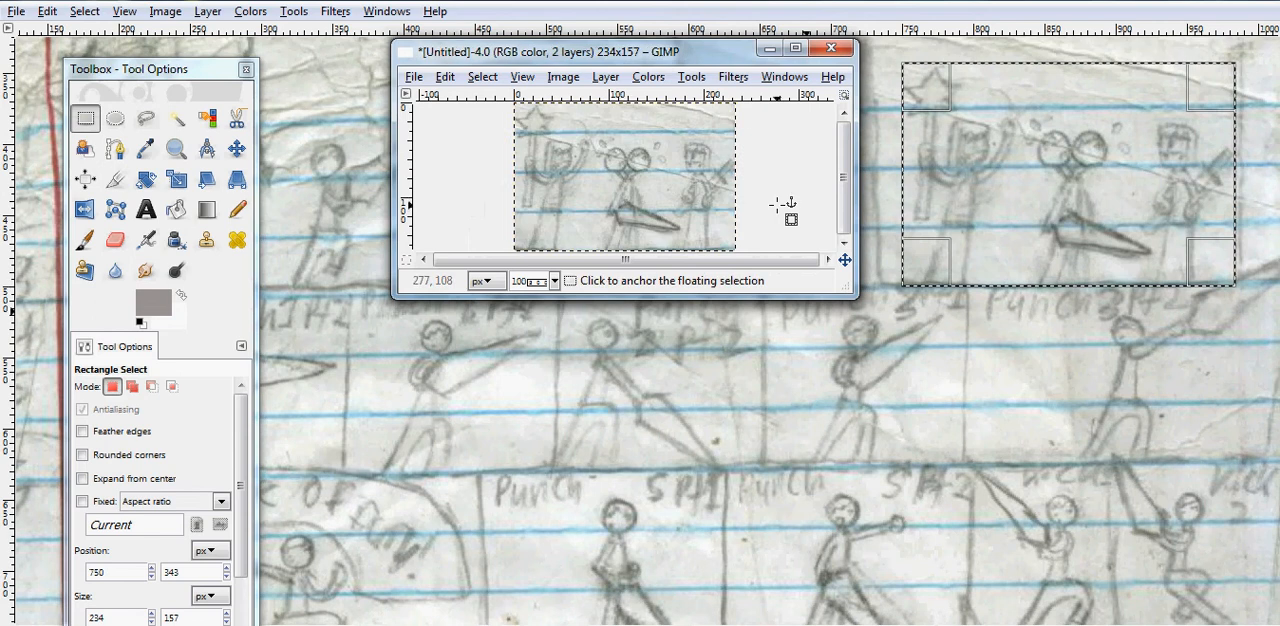
pyautogui.click(777, 205)
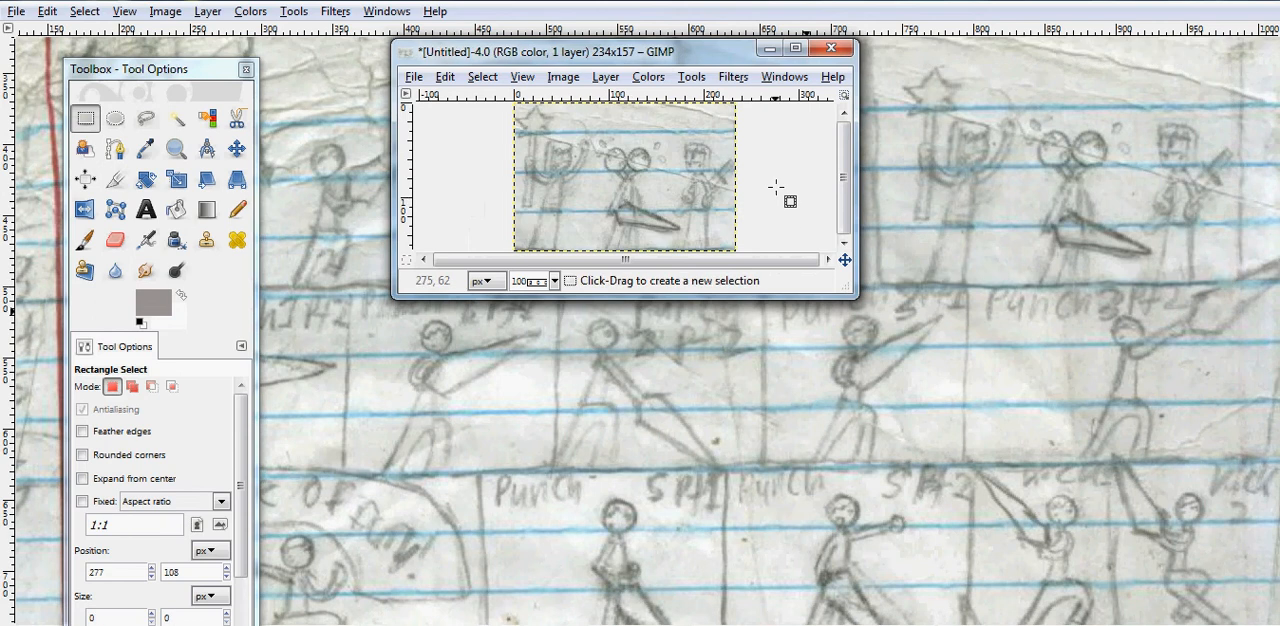
# - Maximize the new image's window and zoom in on the pasted sketch, centring it in the view
pyautogui.click(795, 50)
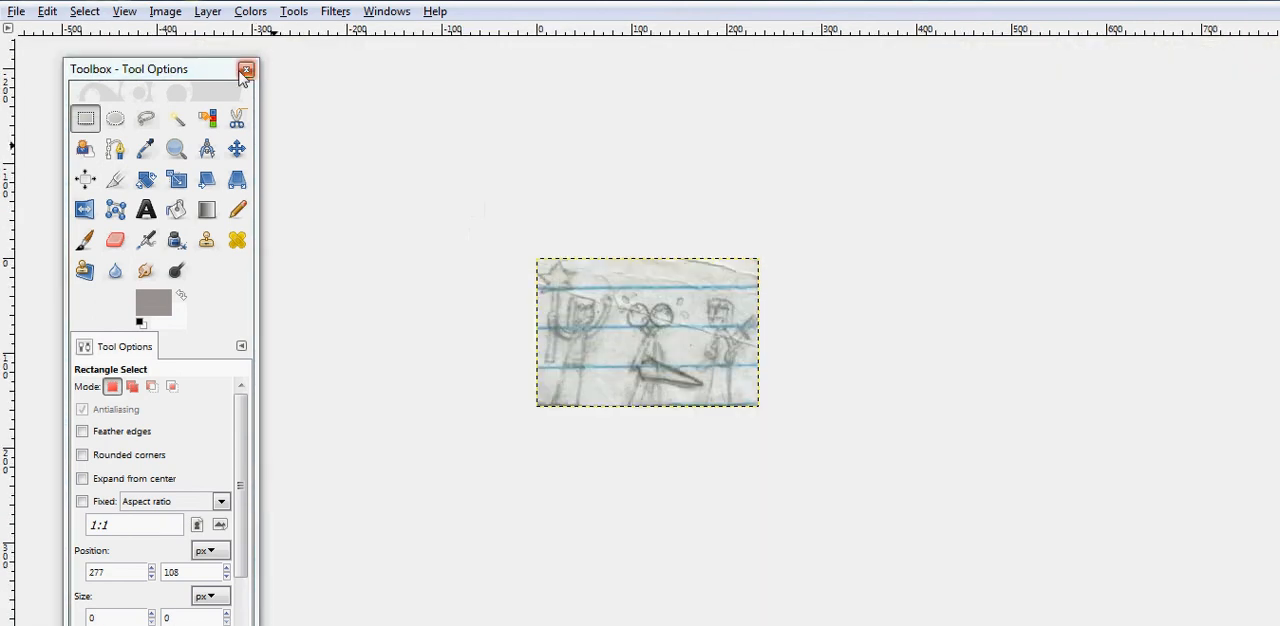
pyautogui.click(175, 151)
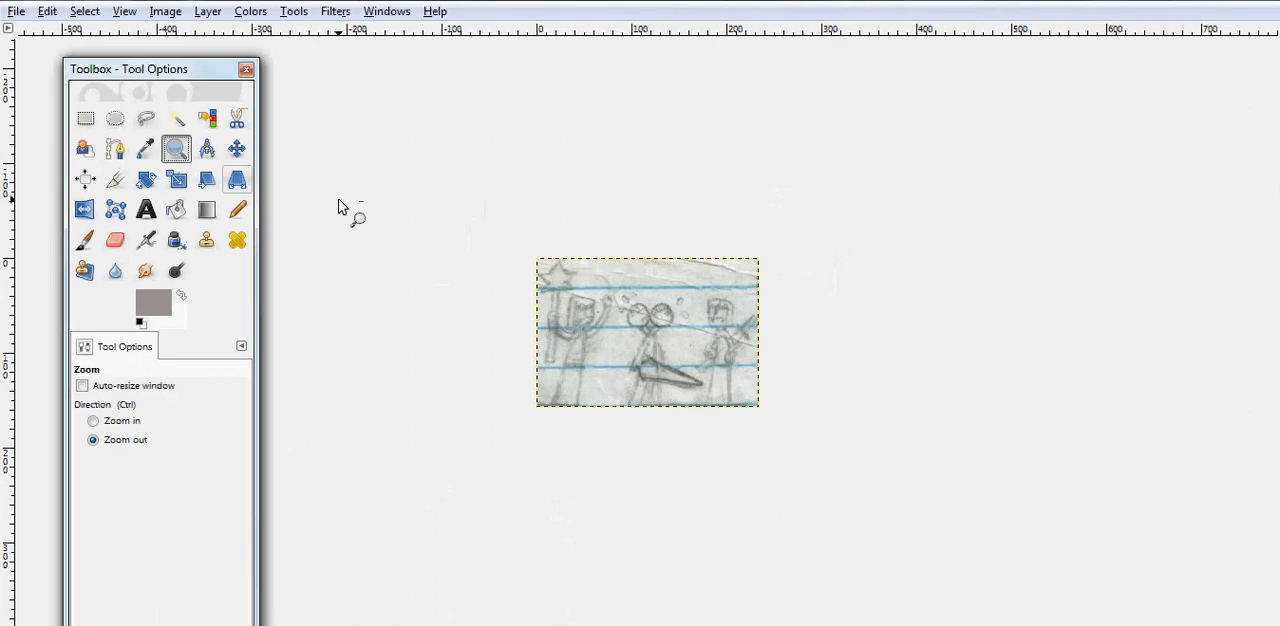
pyautogui.click(339, 207)
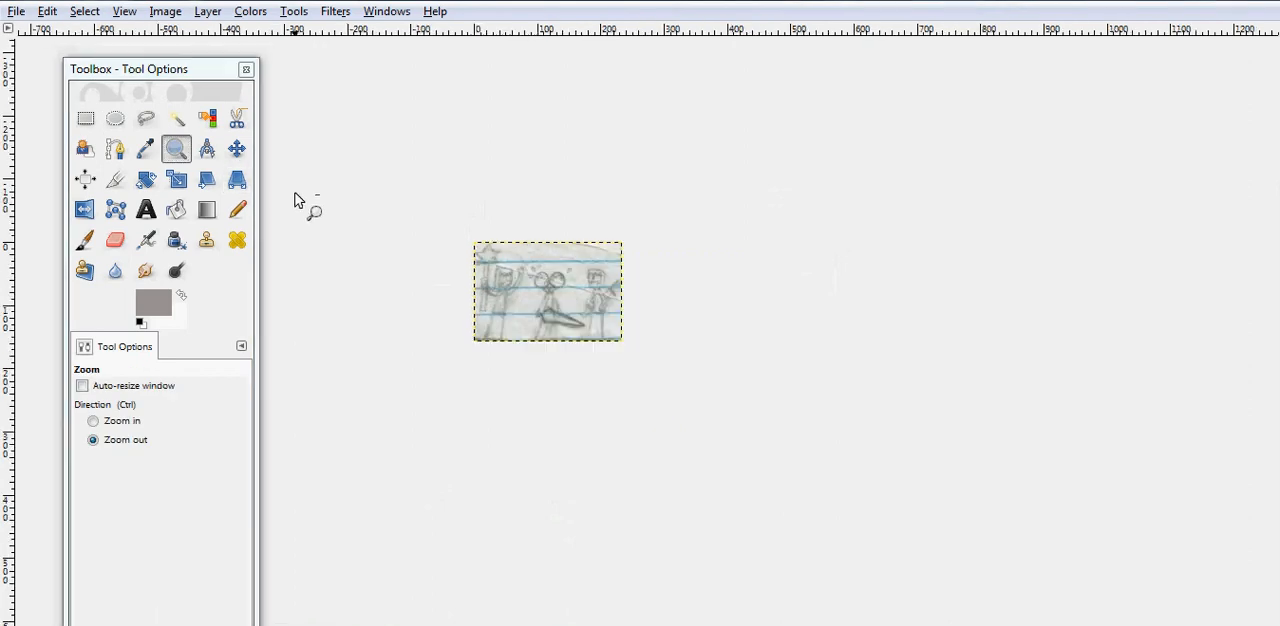
pyautogui.click(92, 421)
pyautogui.click(336, 421)
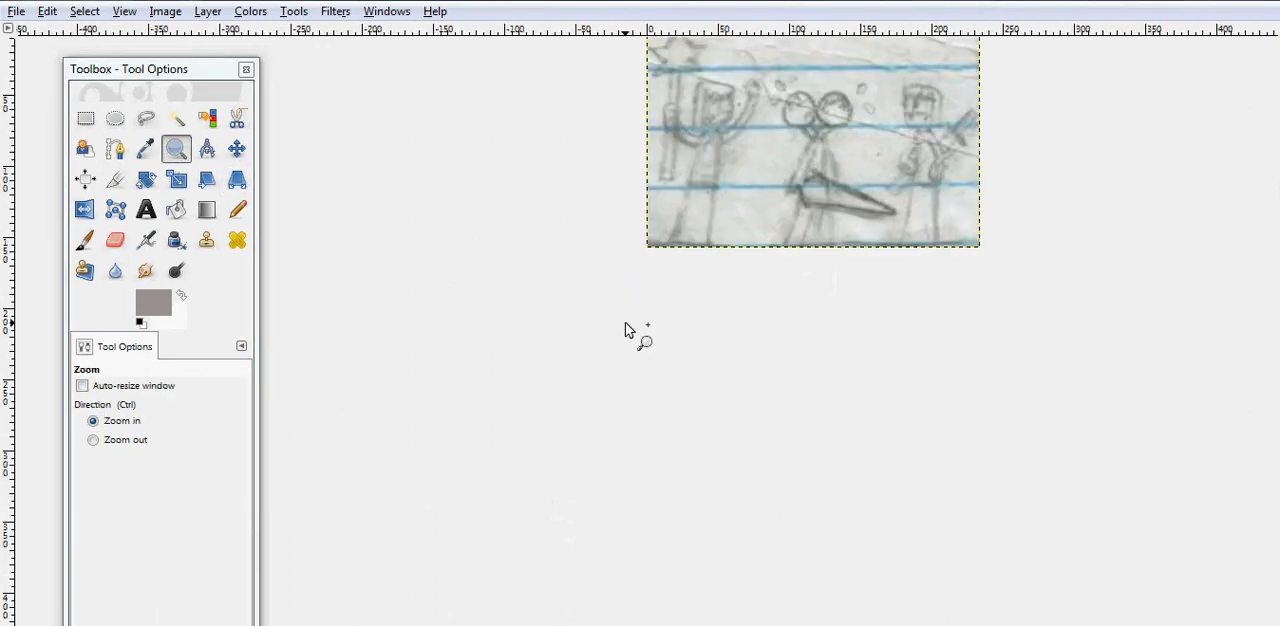
pyautogui.scroll(3, 812, 260)
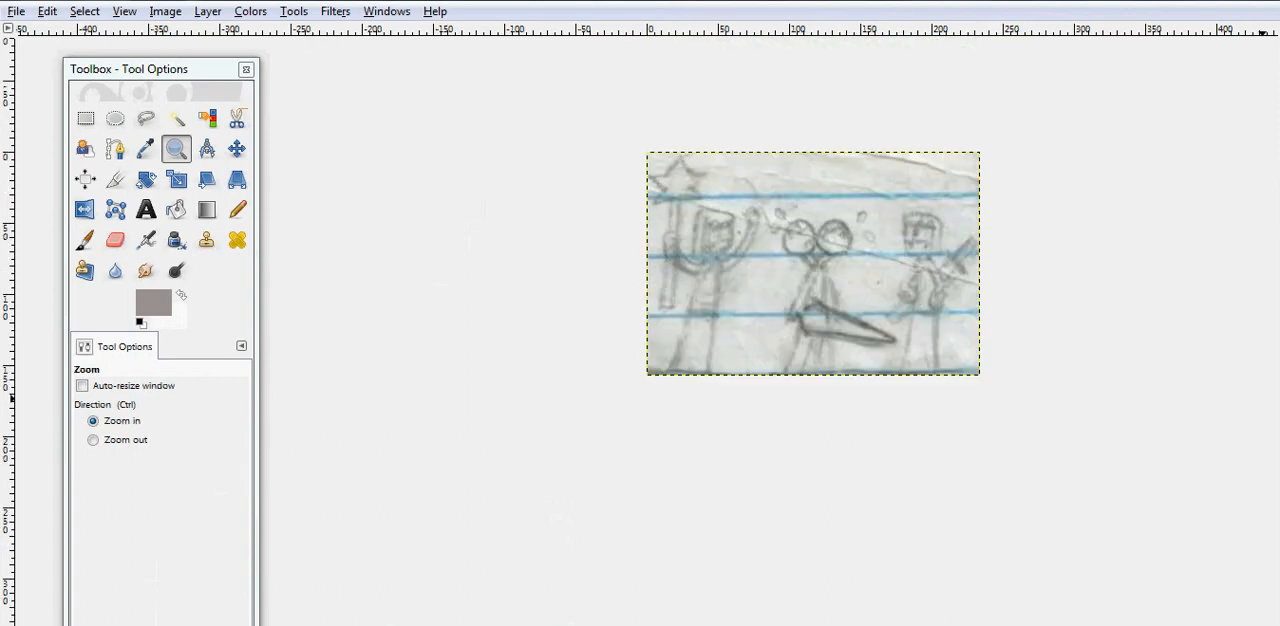
pyautogui.scroll(1, 915, 247)
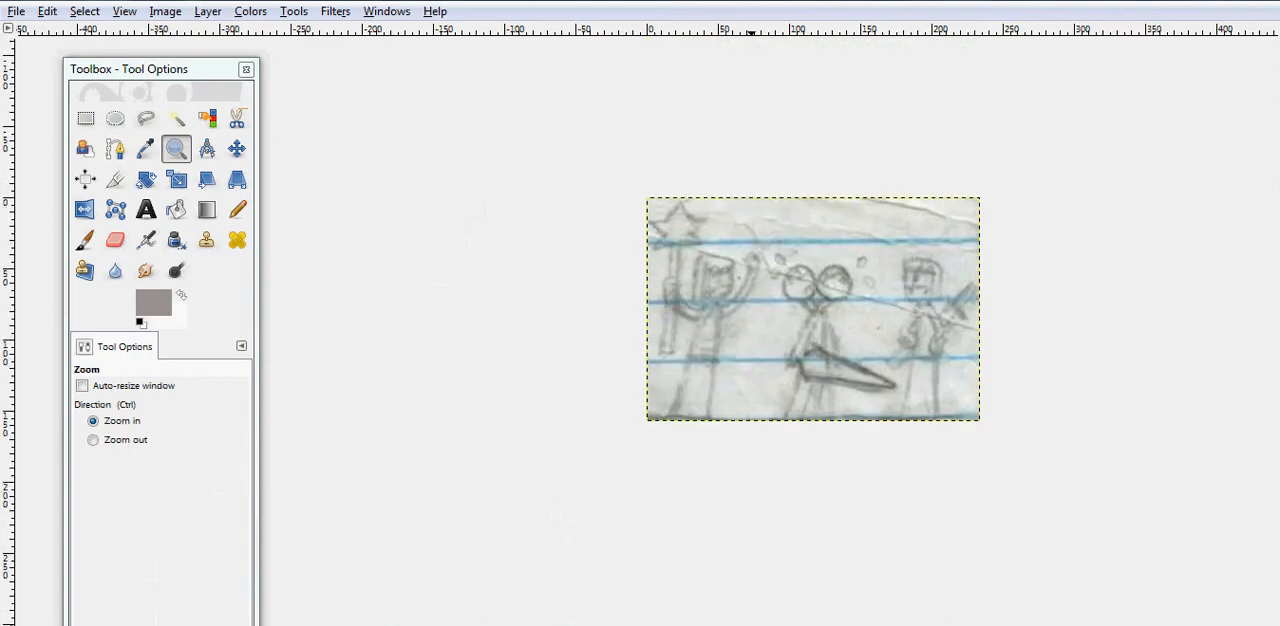
pyautogui.hscroll(3, 730, 309)
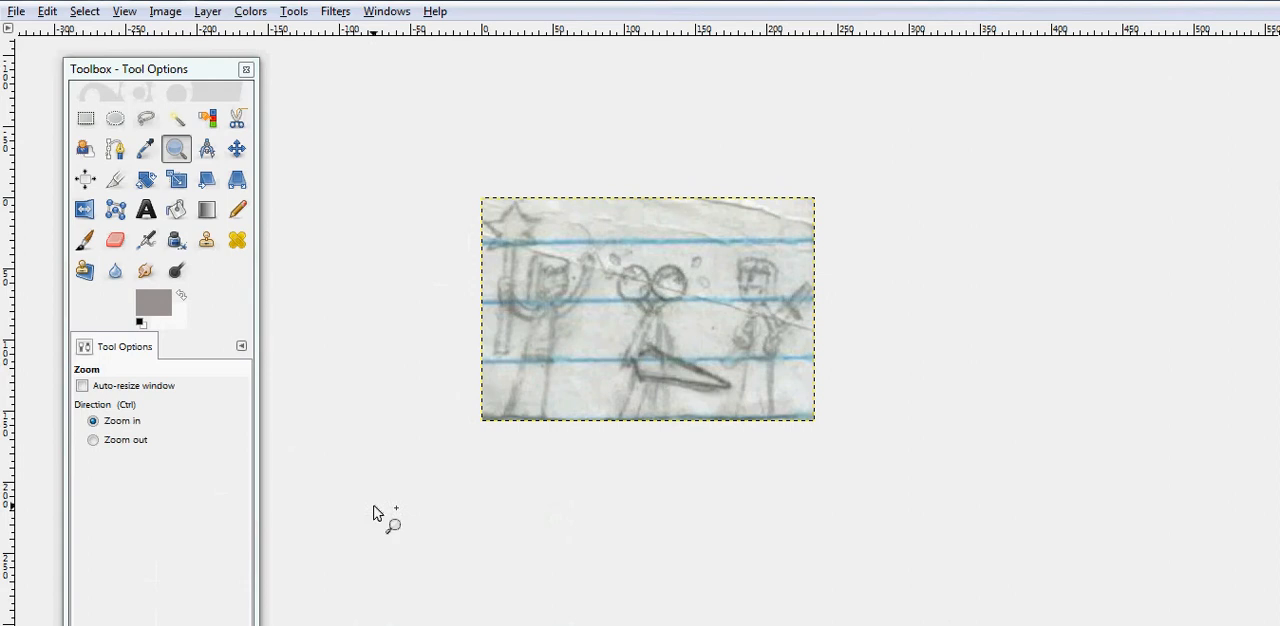
# - Set up the Pencil tool with the 2. Hardness 100 brush, aspect ratio 0.00 and size 66
pyautogui.click(237, 209)
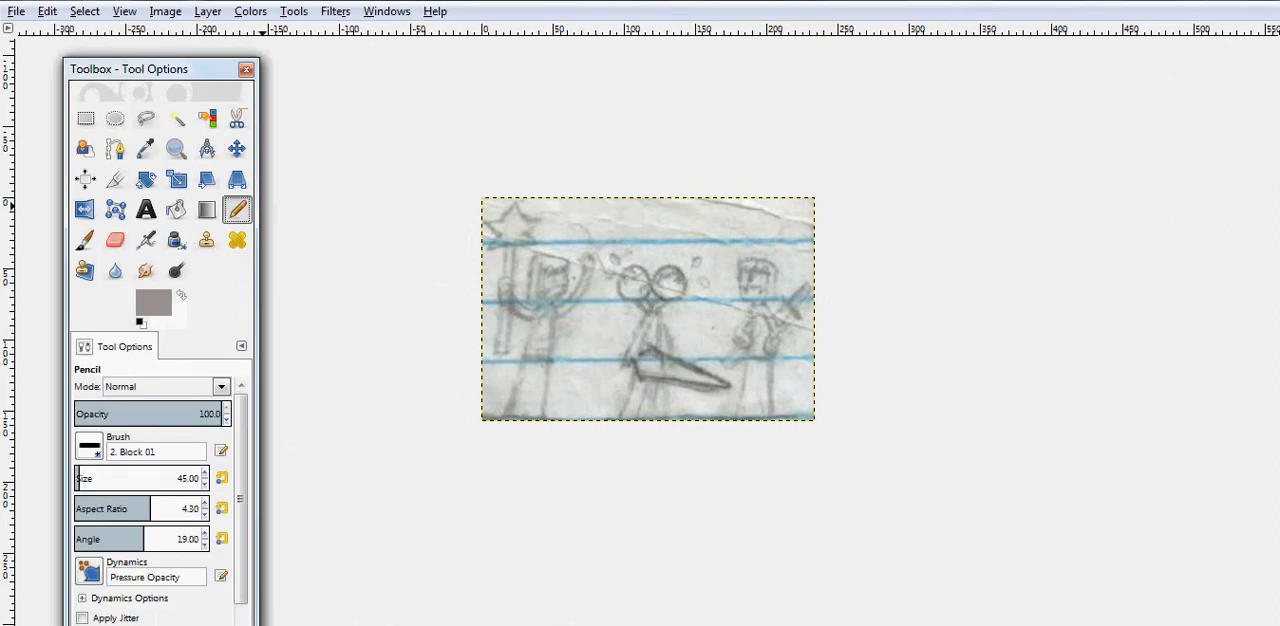
pyautogui.click(89, 447)
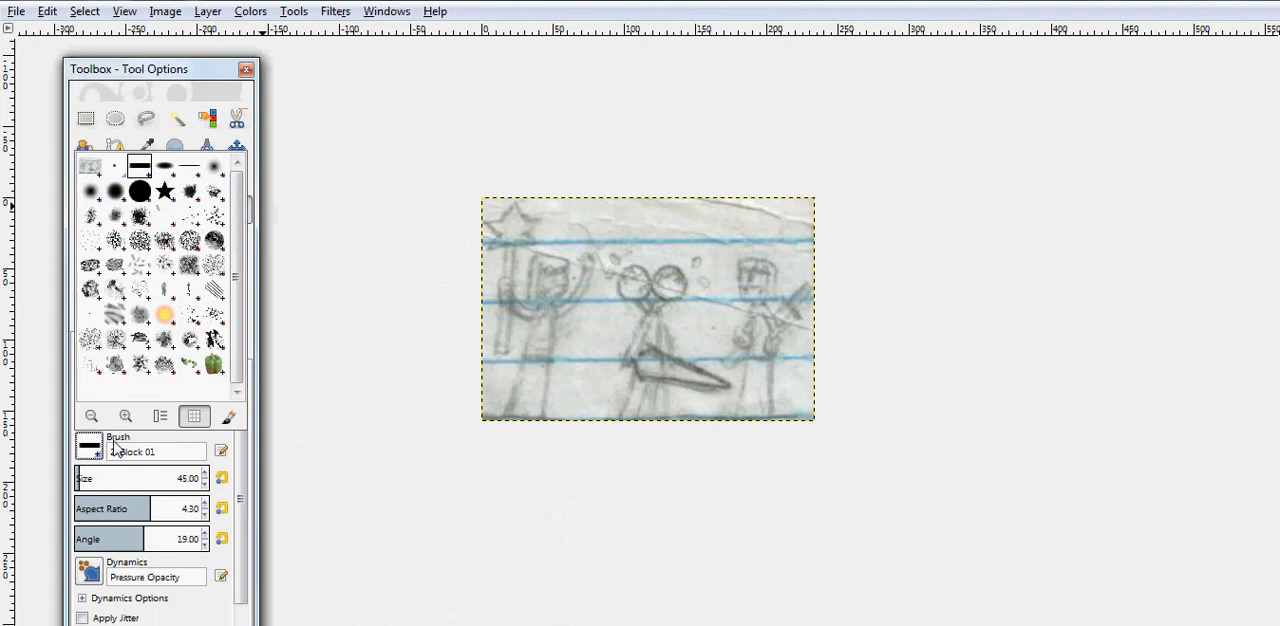
pyautogui.click(139, 191)
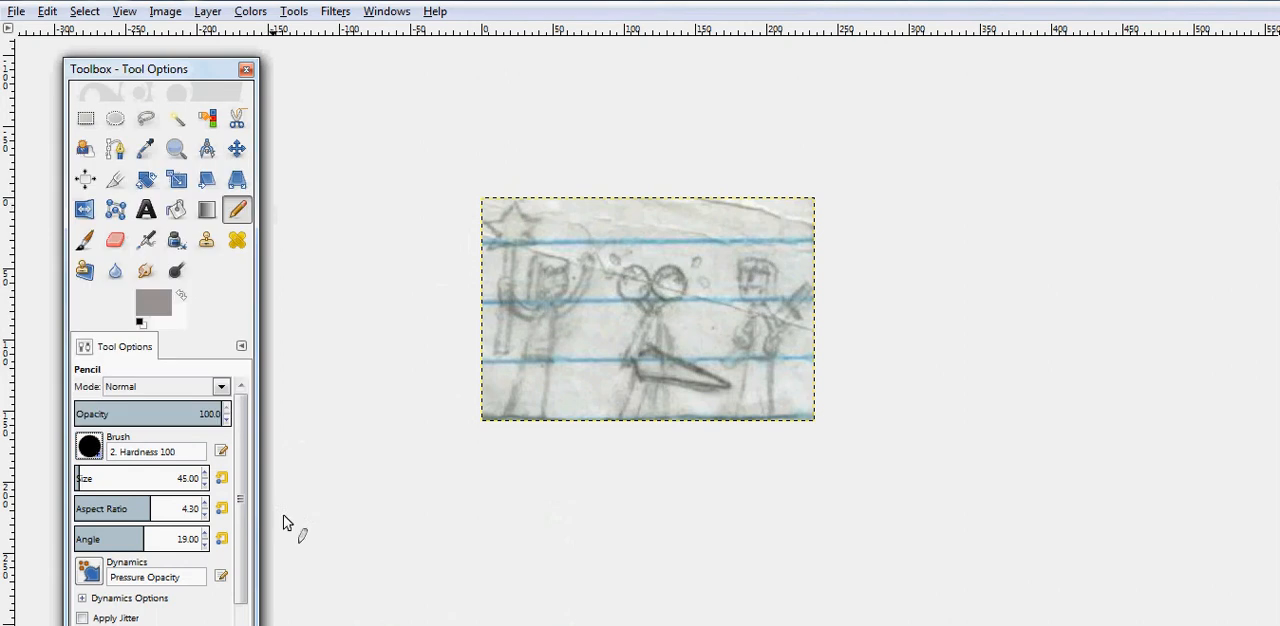
pyautogui.click(203, 515)
pyautogui.click(203, 515)
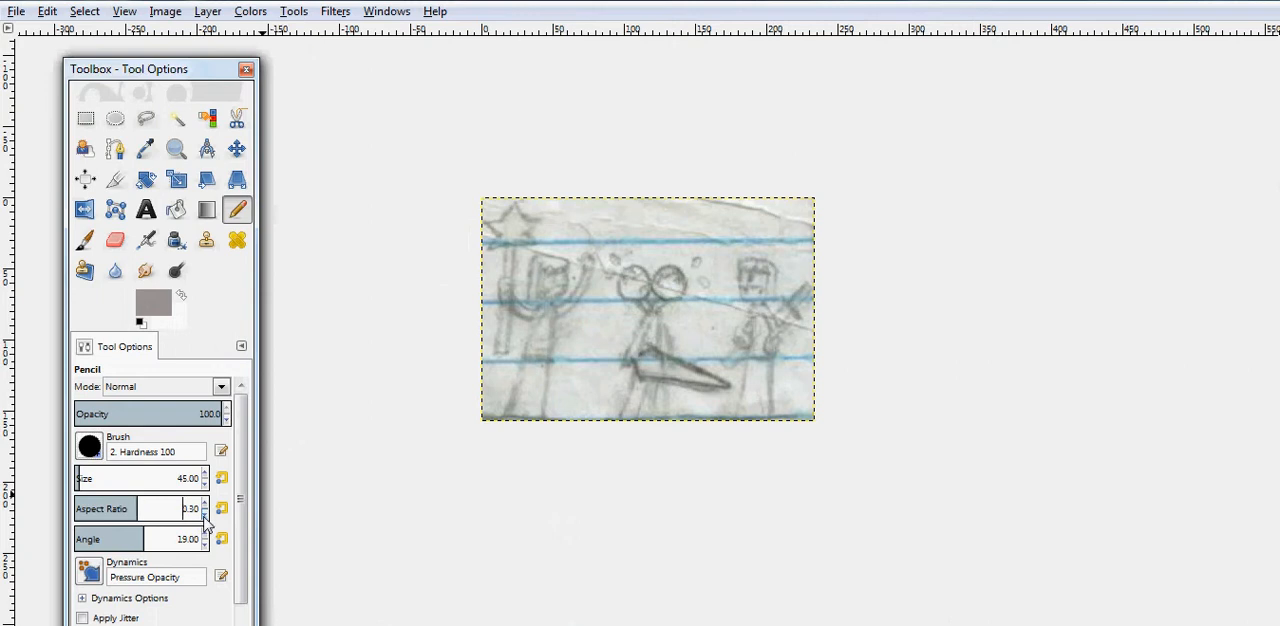
pyautogui.click(203, 515)
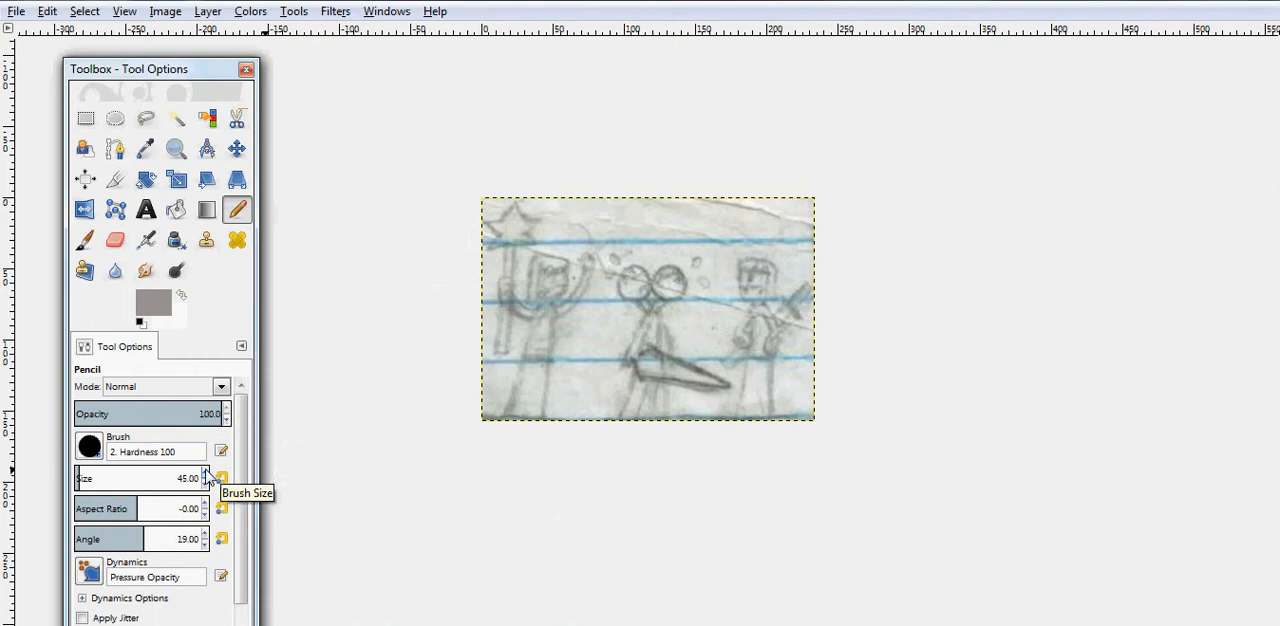
pyautogui.scroll(4, 208, 478)
pyautogui.scroll(17, 208, 478)
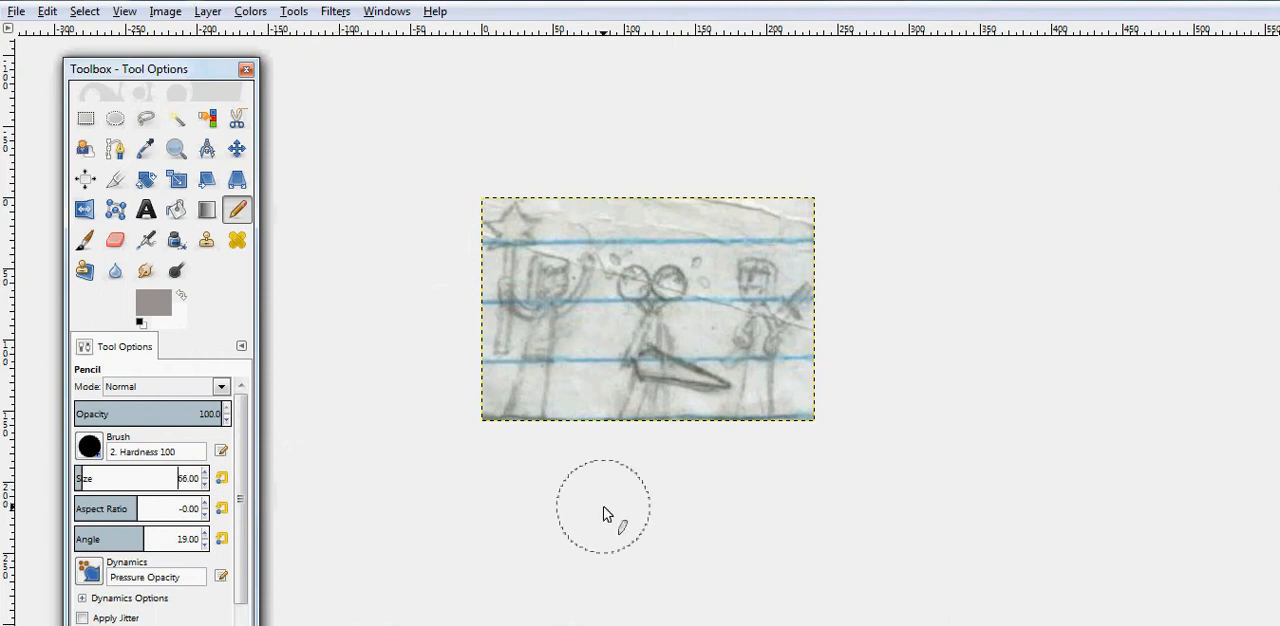
# - Paint grey over the paper along the sketch's upper edge, following the space above the figures and around the star
pyautogui.click(799, 226)
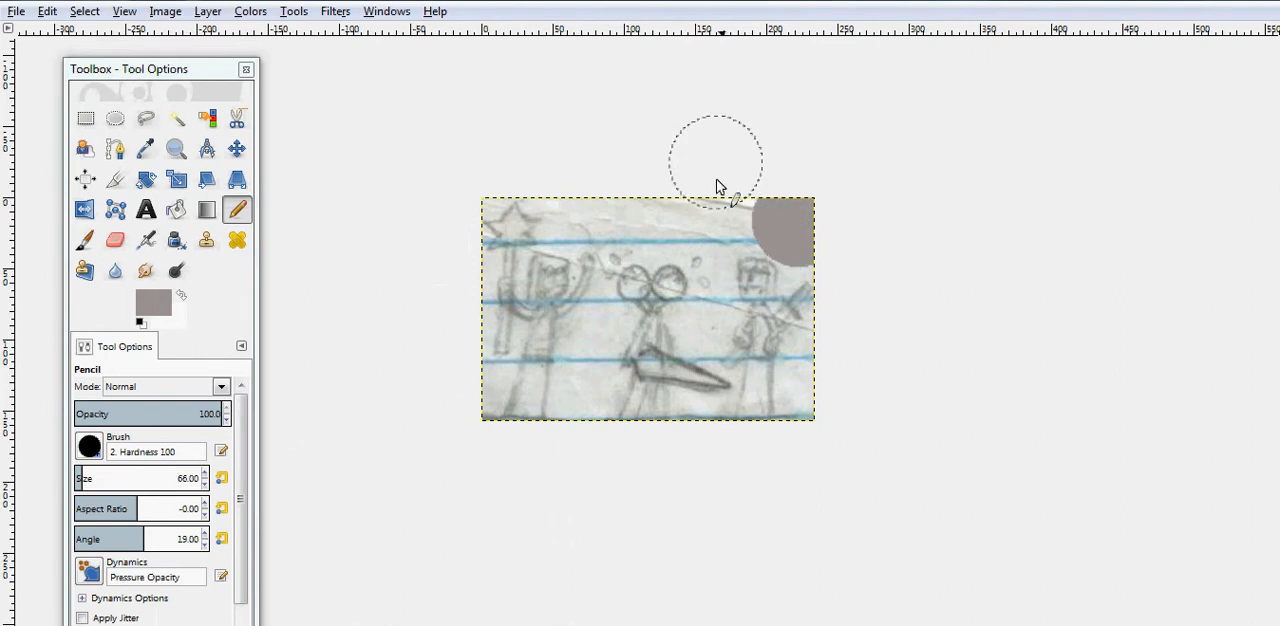
pyautogui.click(739, 216)
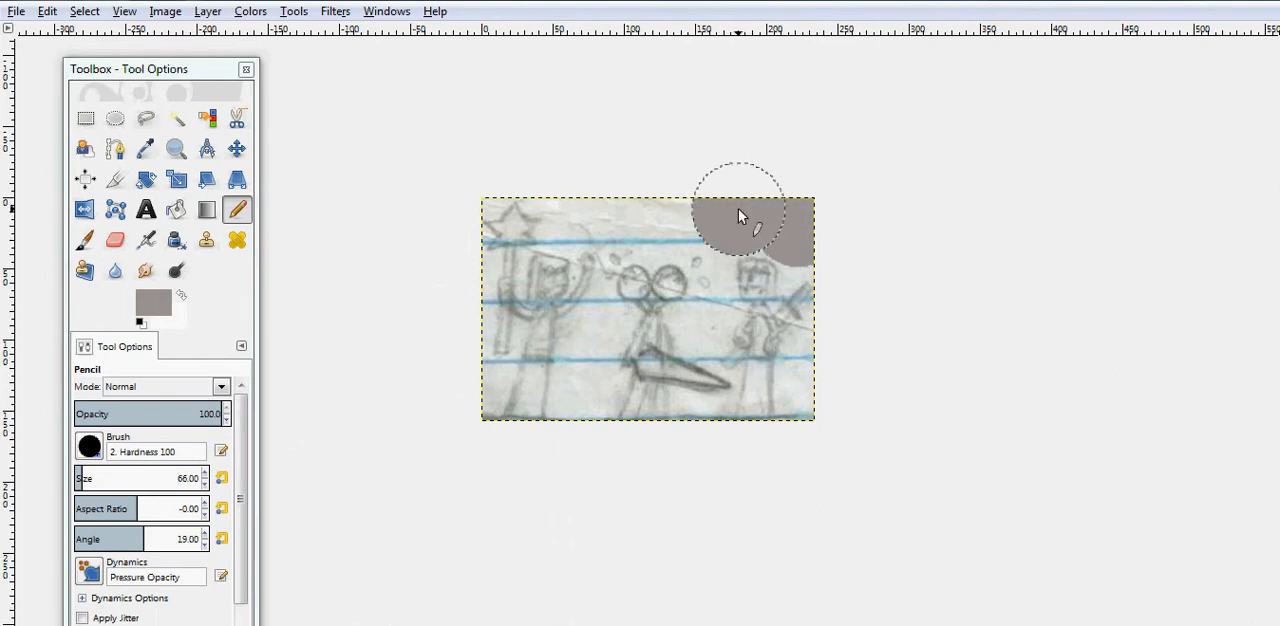
pyautogui.click(697, 203)
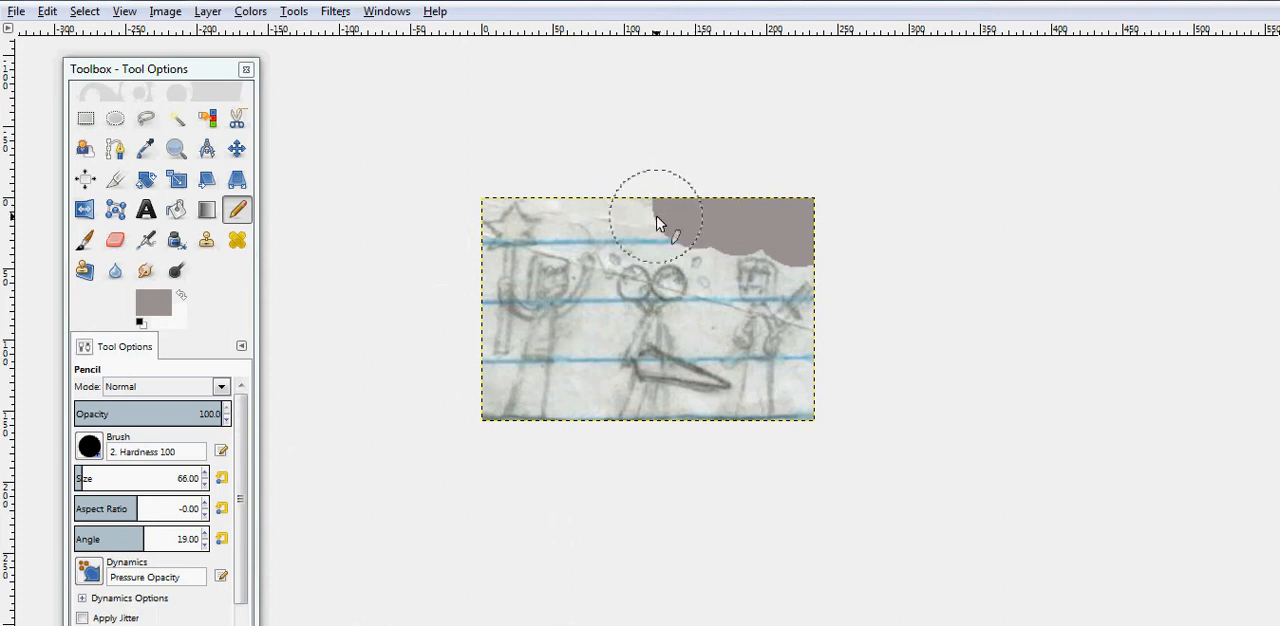
pyautogui.moveTo(656, 224)
pyautogui.mouseDown()
pyautogui.moveTo(640, 208)
pyautogui.moveTo(610, 215)
pyautogui.mouseUp()
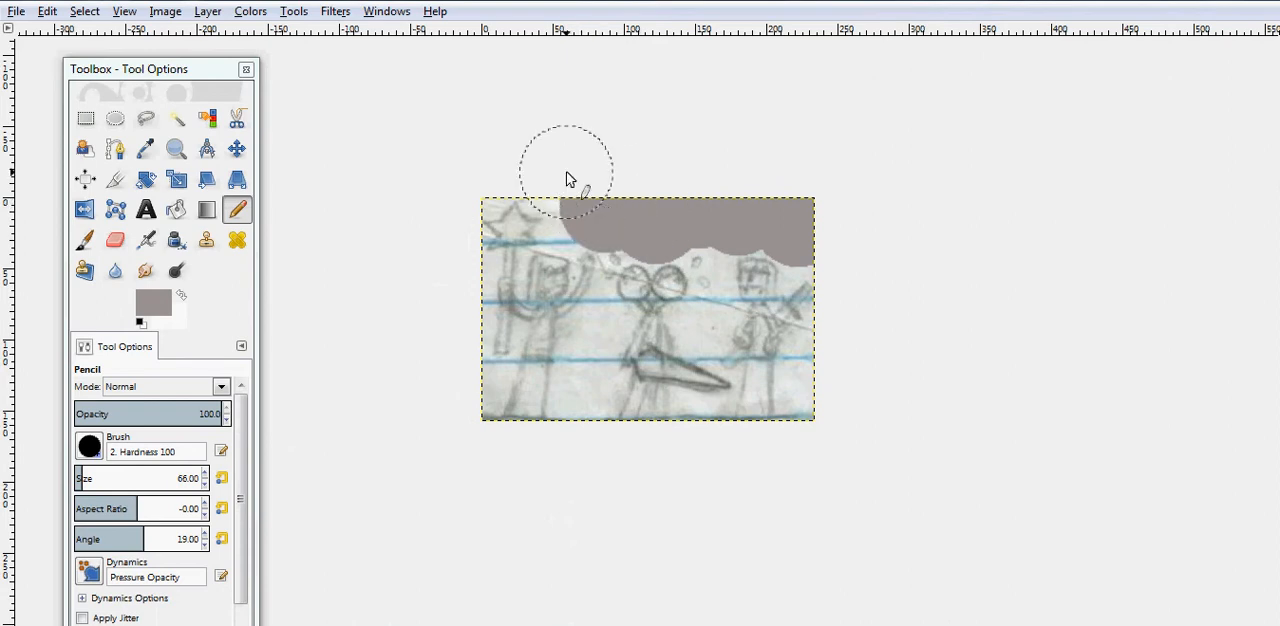
pyautogui.moveTo(567, 176); pyautogui.dragTo(586, 210)
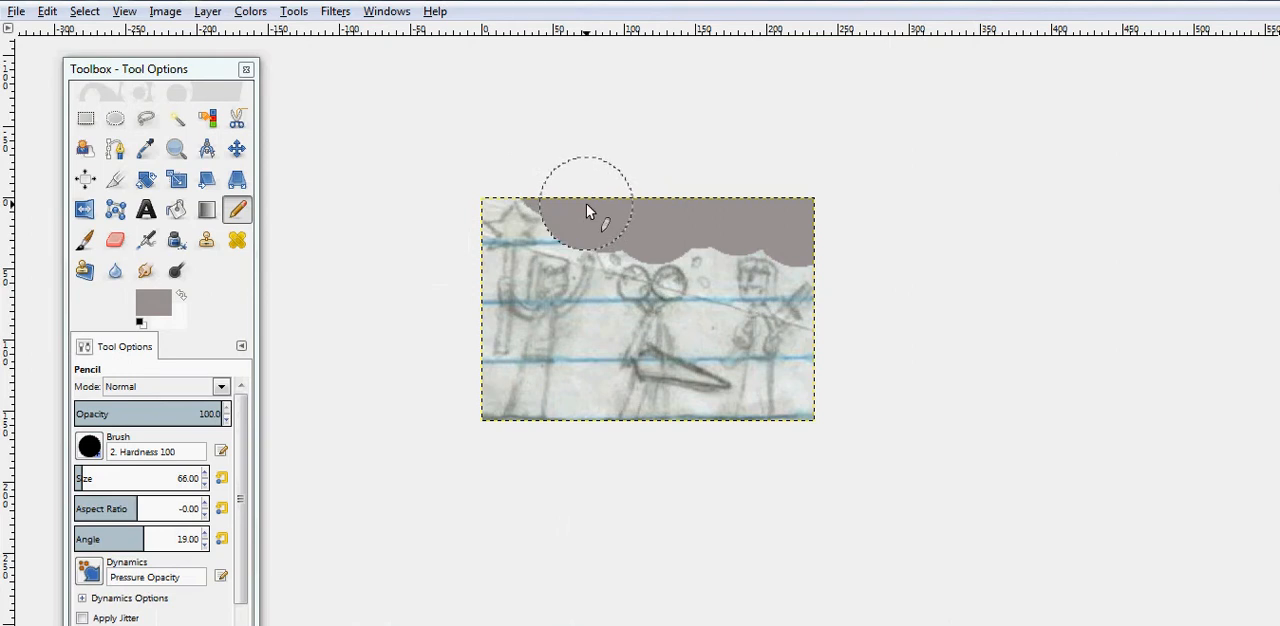
pyautogui.click(476, 177)
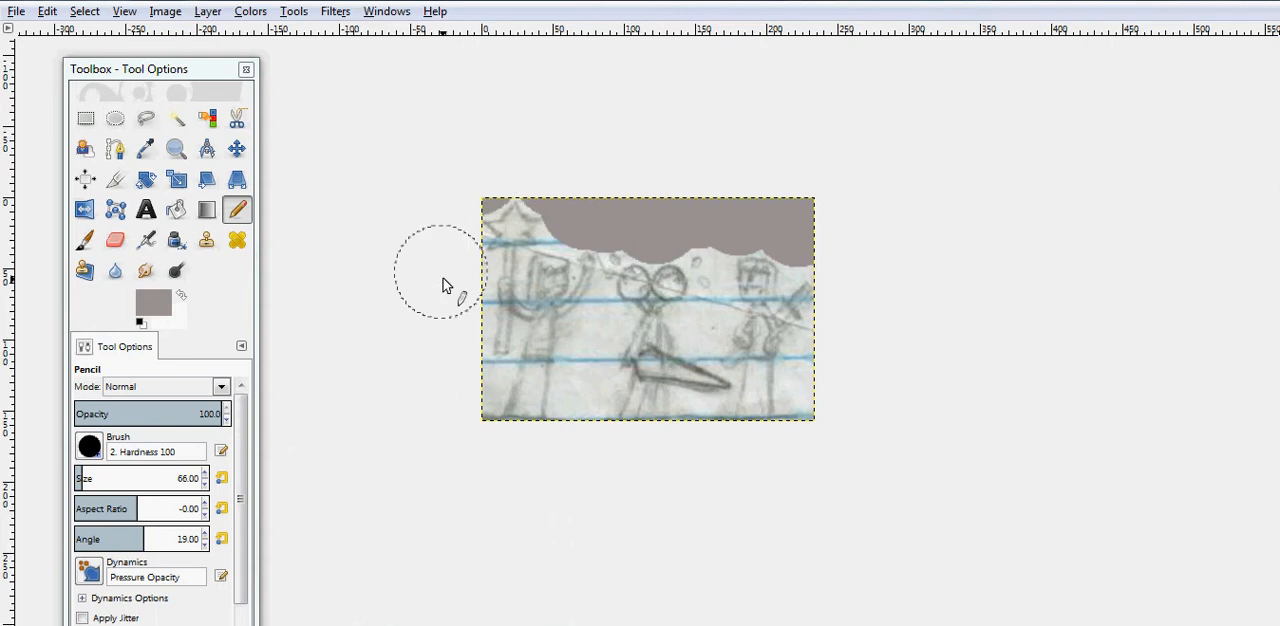
# - Paint grey over the paper along the sketch's left and right edges, keeping the outer figures uncovered
pyautogui.click(449, 290)
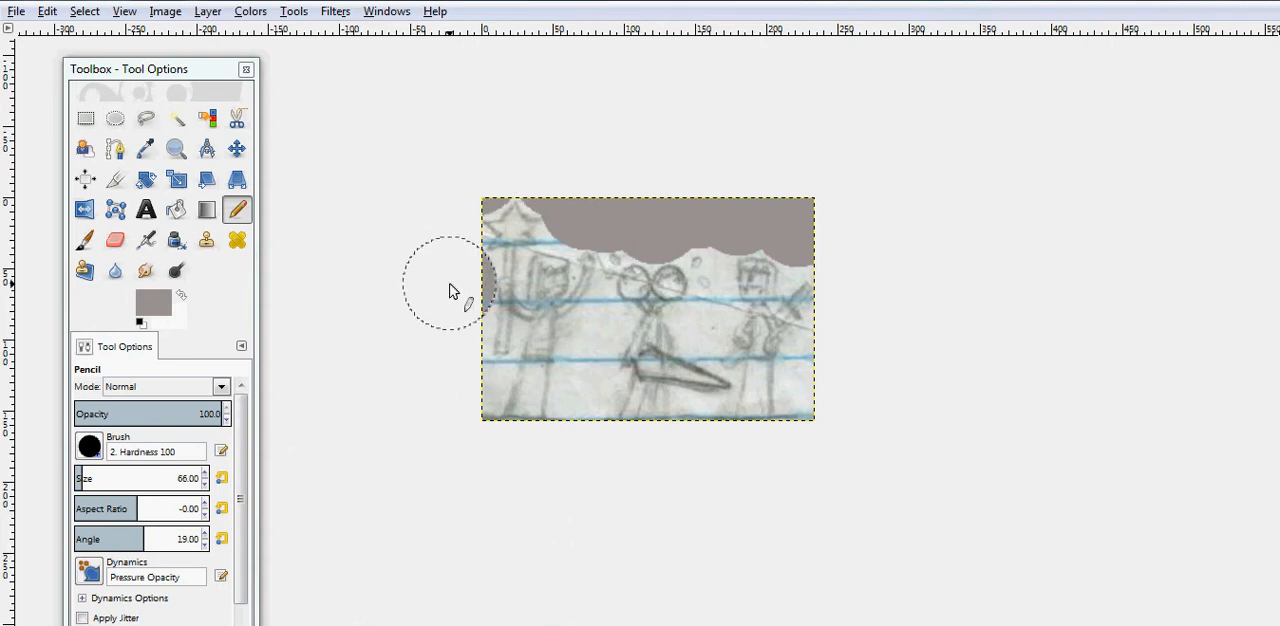
pyautogui.moveTo(449, 324); pyautogui.dragTo(452, 352)
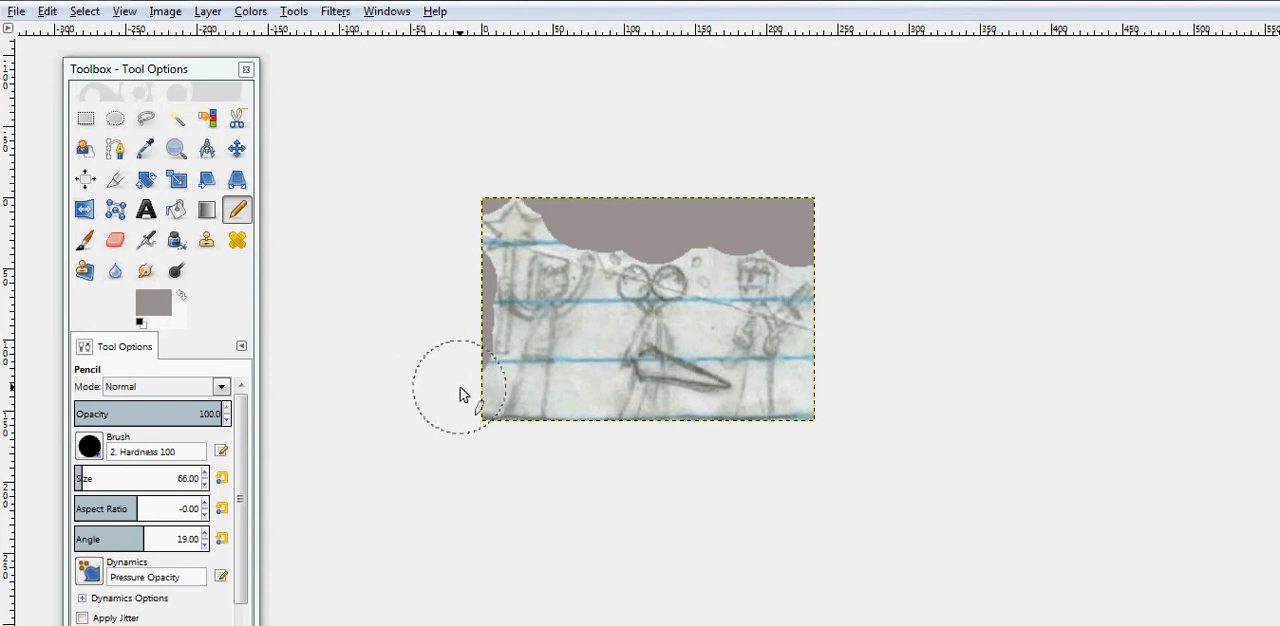
pyautogui.click(463, 391)
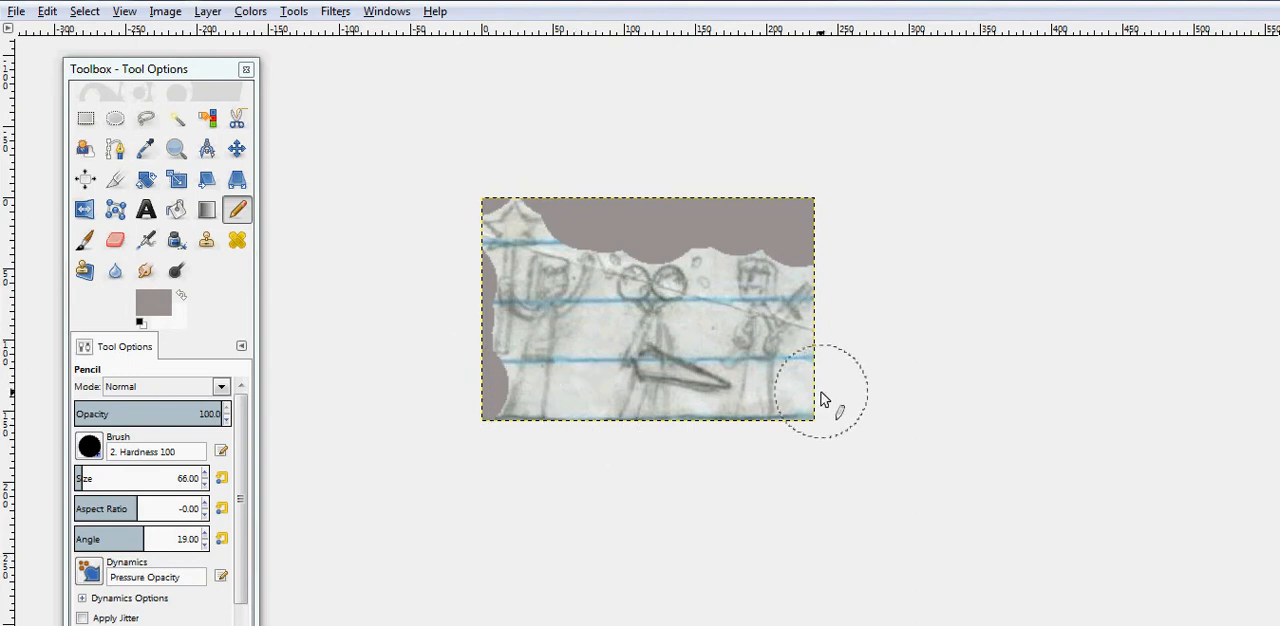
pyautogui.moveTo(826, 417)
pyautogui.mouseDown()
pyautogui.moveTo(832, 360)
pyautogui.moveTo(863, 334)
pyautogui.mouseUp()
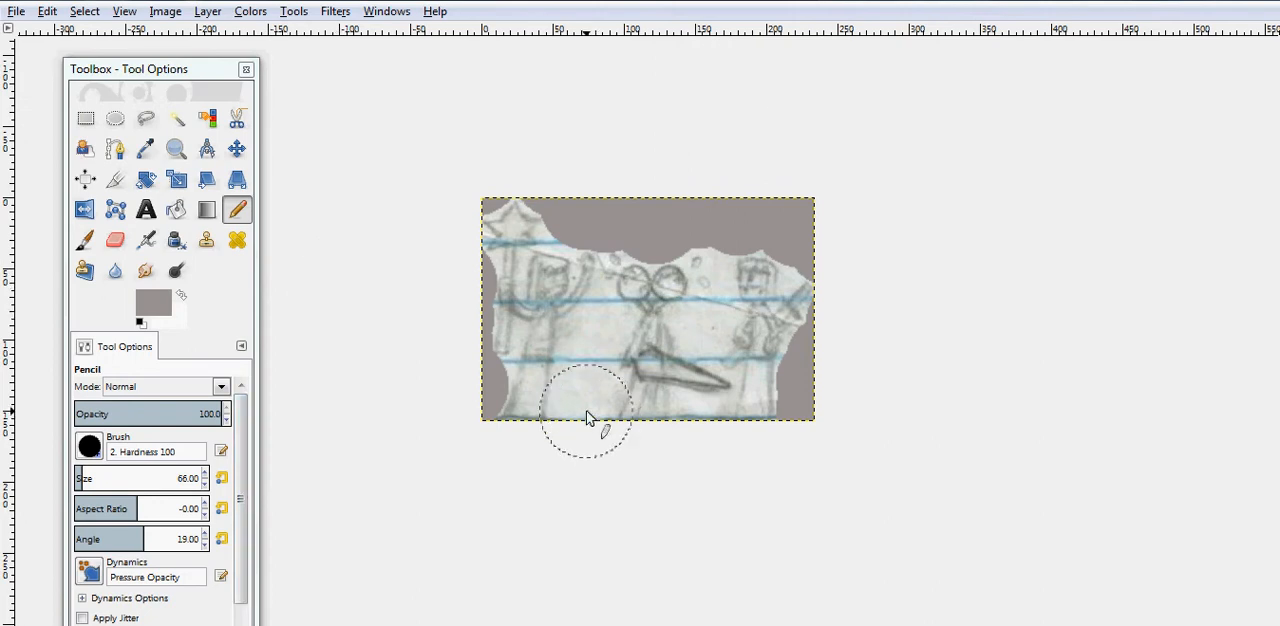
# - Reduce the brush size to 43 and paint grey over the paper between the lower bodies of the left and middle figures
pyautogui.click(204, 485)
pyautogui.click(205, 486)
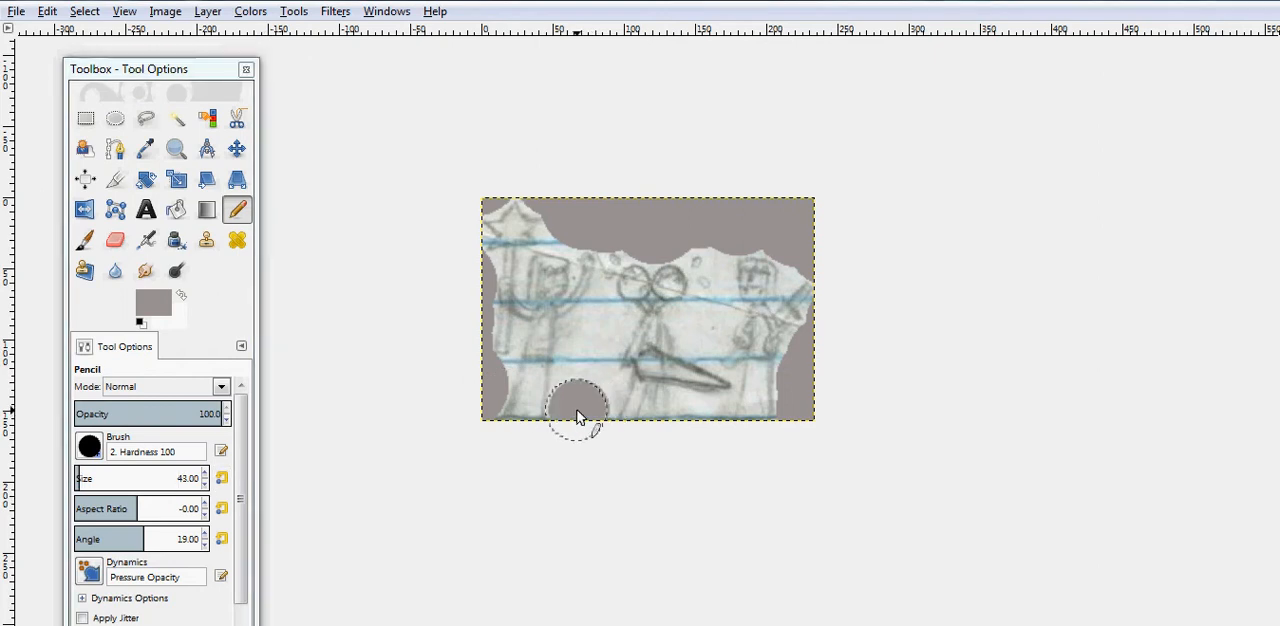
pyautogui.moveTo(583, 390); pyautogui.dragTo(587, 351)
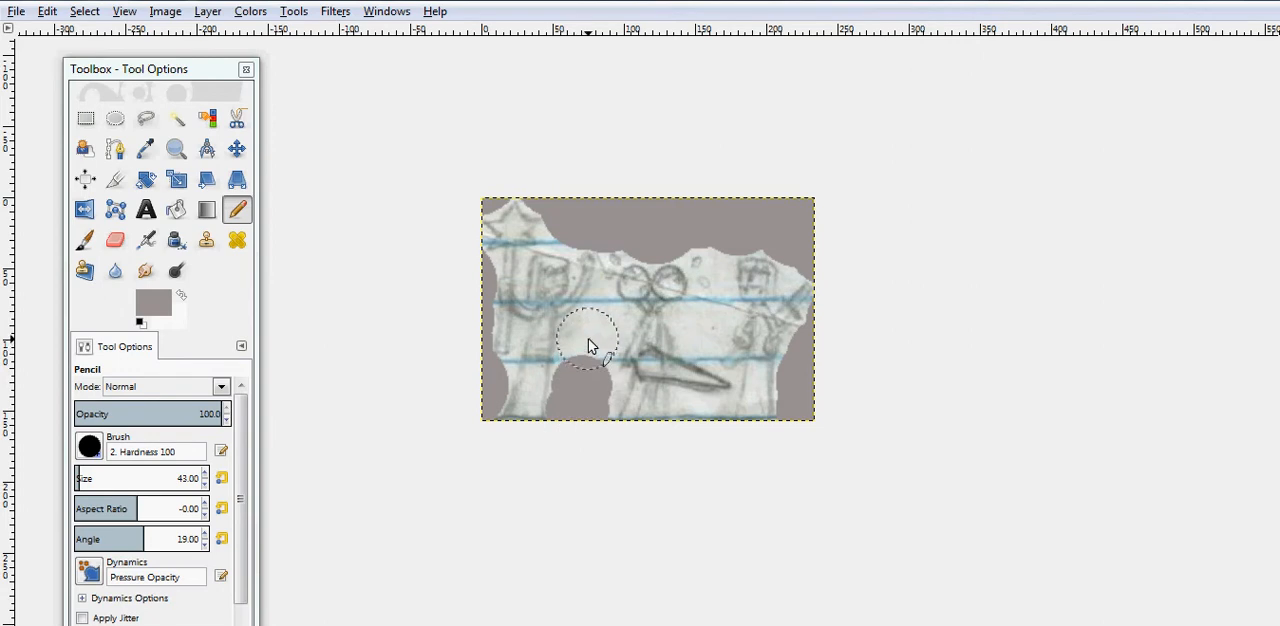
pyautogui.moveTo(590, 346); pyautogui.dragTo(588, 368)
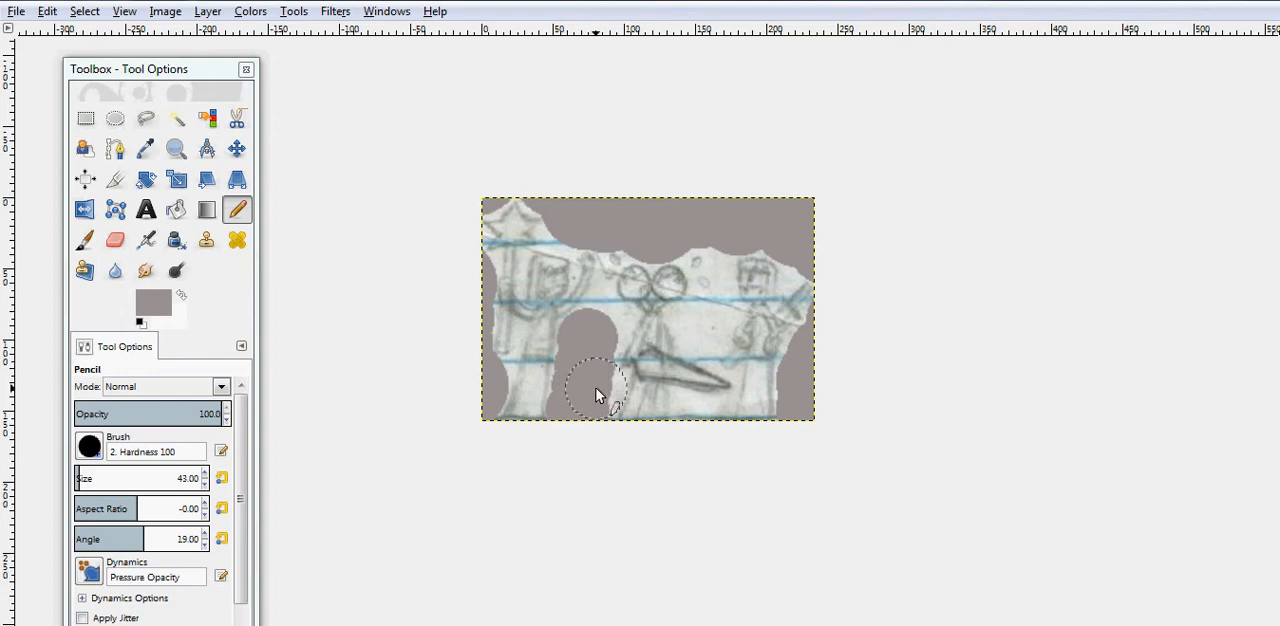
pyautogui.moveTo(596, 388); pyautogui.dragTo(587, 420)
pyautogui.moveTo(603, 335)
pyautogui.mouseDown()
pyautogui.moveTo(588, 391)
pyautogui.moveTo(598, 428)
pyautogui.mouseUp()
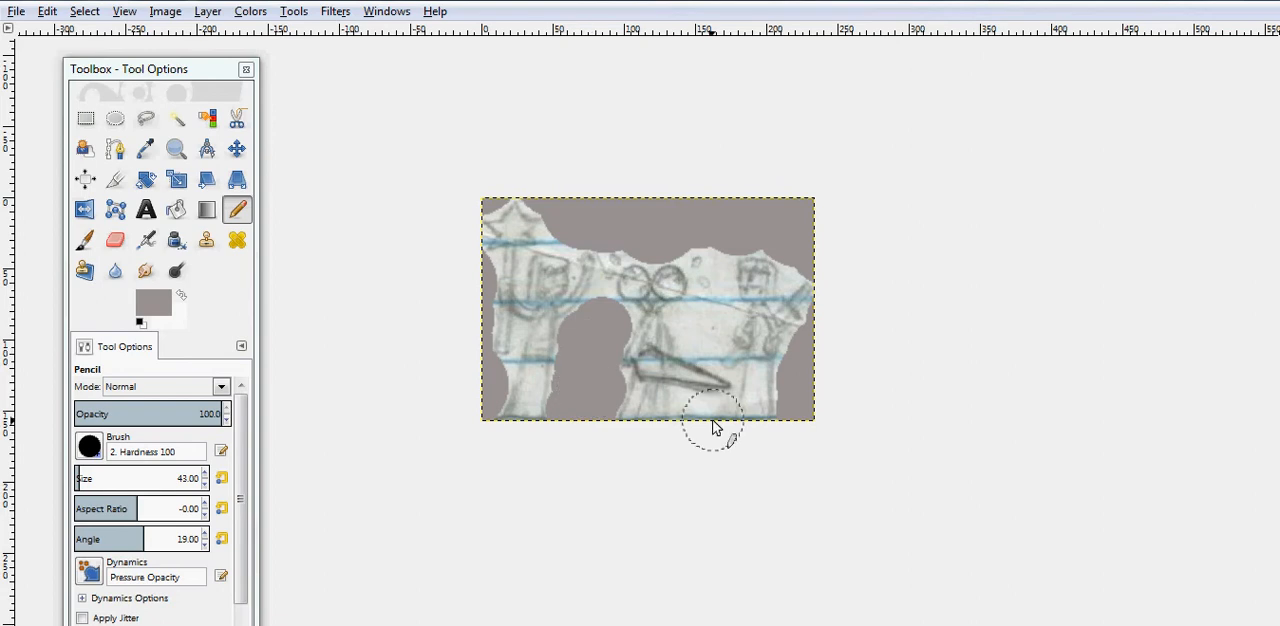
# - Paint grey over the paper between the middle and right figures, above and below the middle figure's sword
pyautogui.click(702, 443)
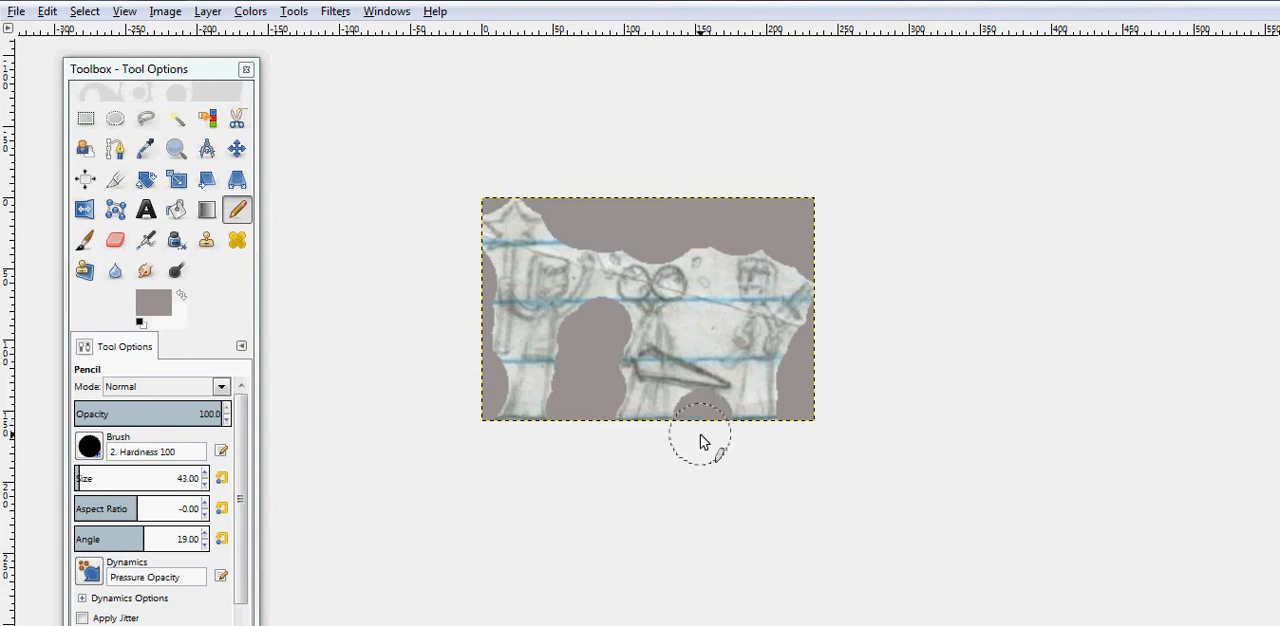
pyautogui.click(702, 330)
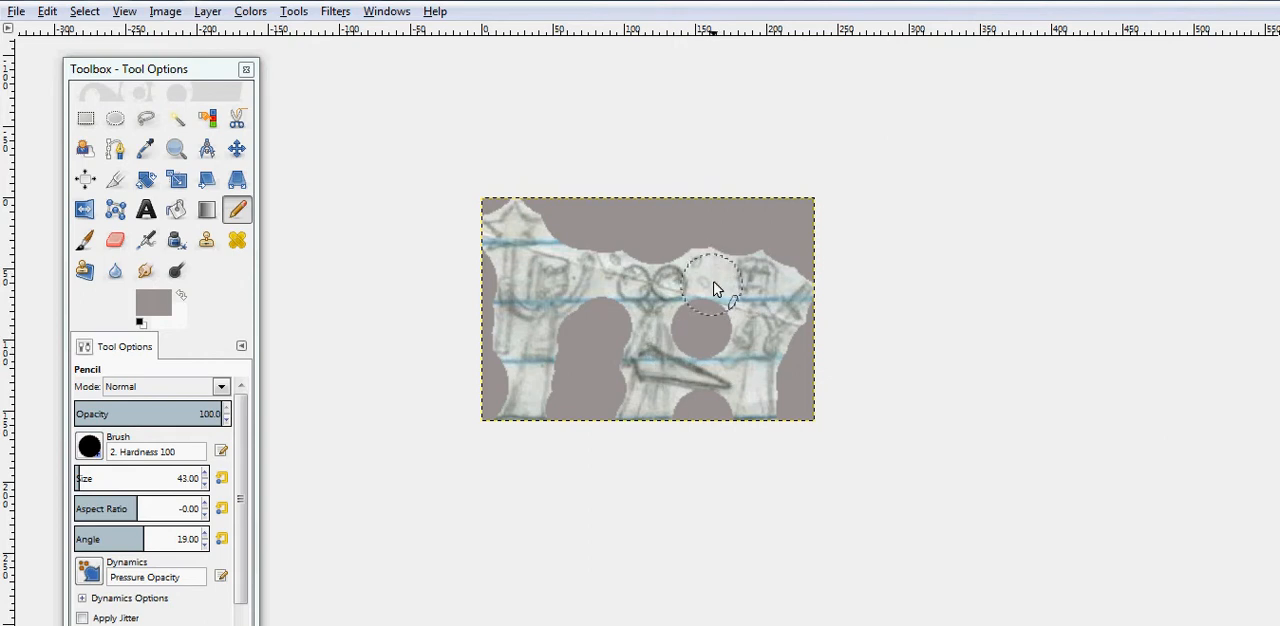
pyautogui.moveTo(601, 333); pyautogui.dragTo(596, 422)
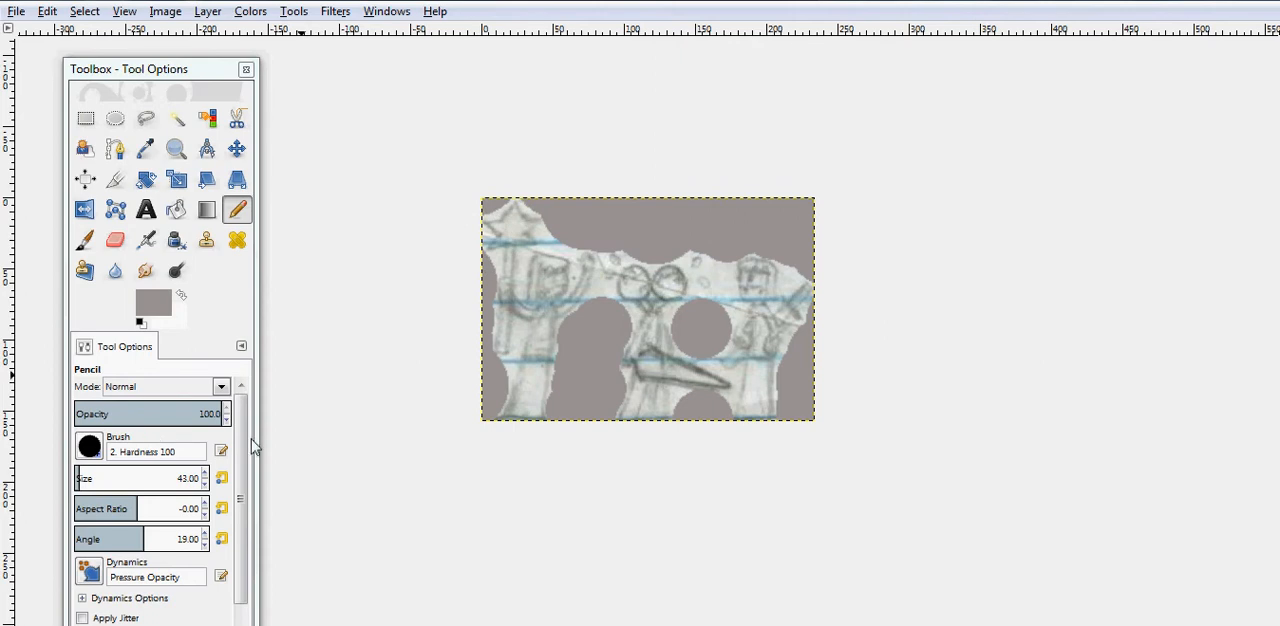
# - Reduce the brush size to 22 and paint grey over the remaining paper close to the figures' outlines and below the sword
pyautogui.click(205, 484)
pyautogui.click(205, 484)
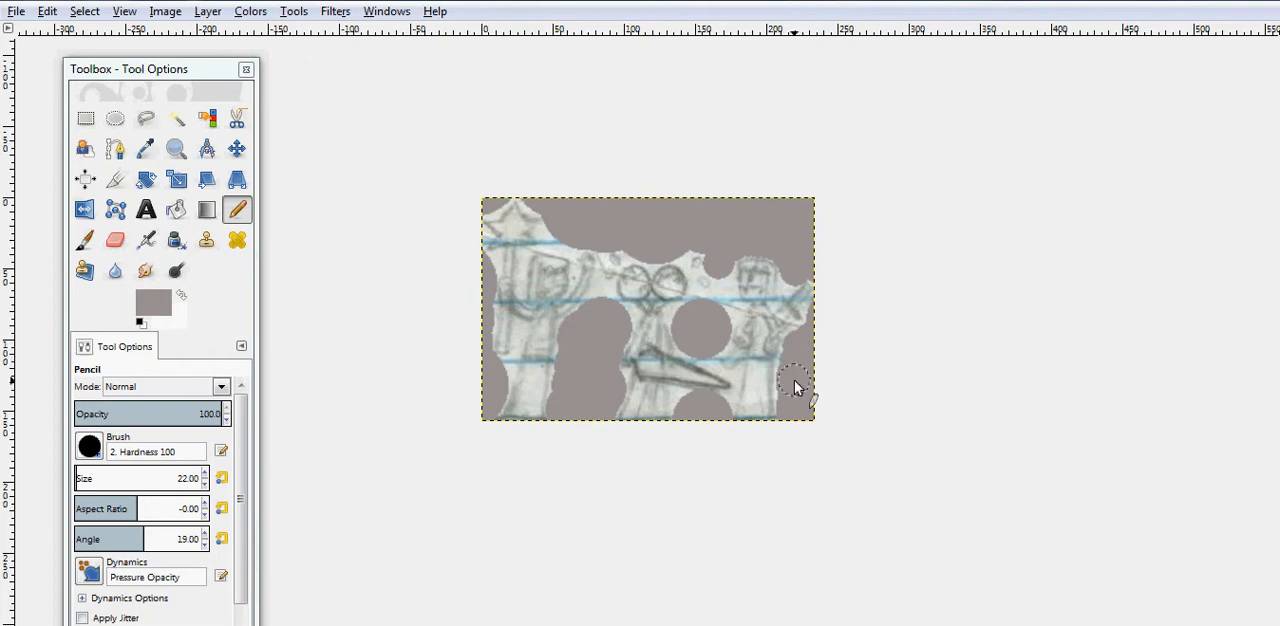
pyautogui.moveTo(793, 393); pyautogui.dragTo(789, 358)
pyautogui.click(687, 408)
pyautogui.click(722, 410)
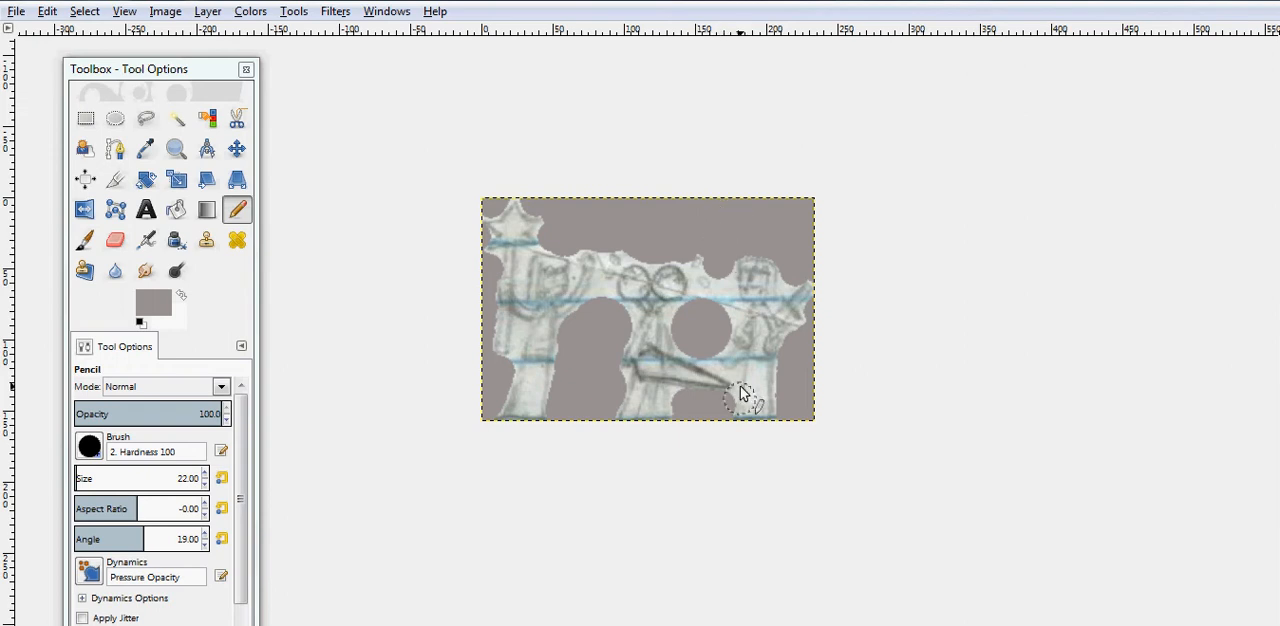
pyautogui.click(600, 300)
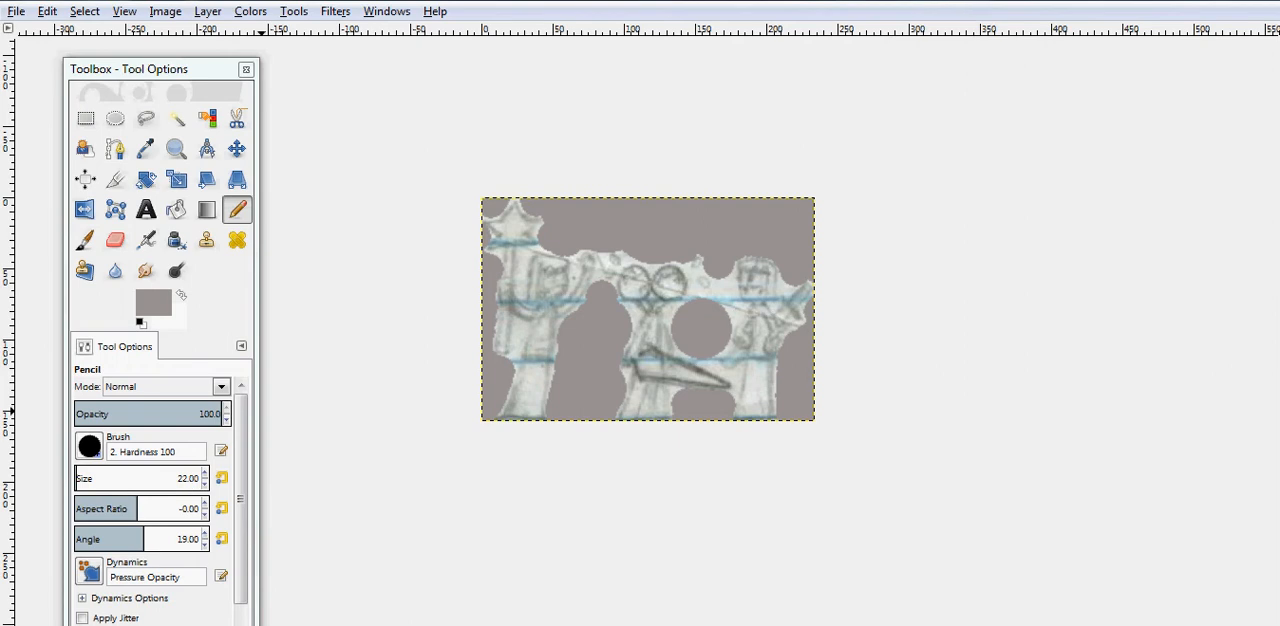
# - Switch the pencil to the 2. Block 01 brush with an aspect ratio of -3.50 and an angle of 180
pyautogui.click(90, 447)
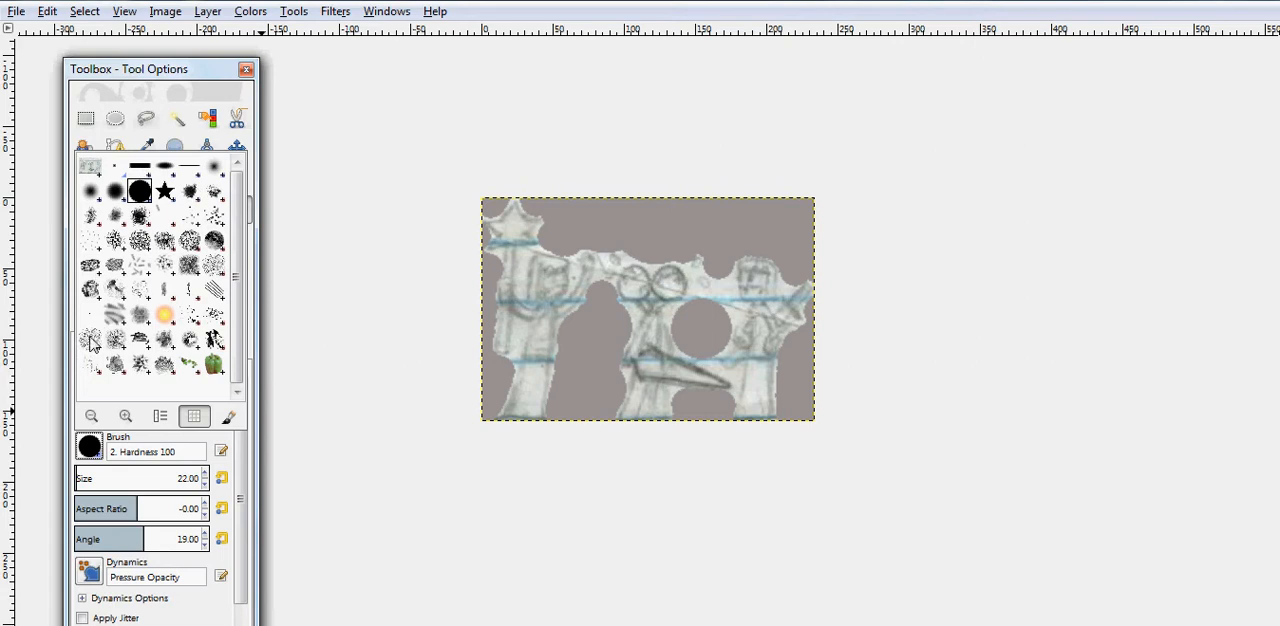
pyautogui.click(146, 170)
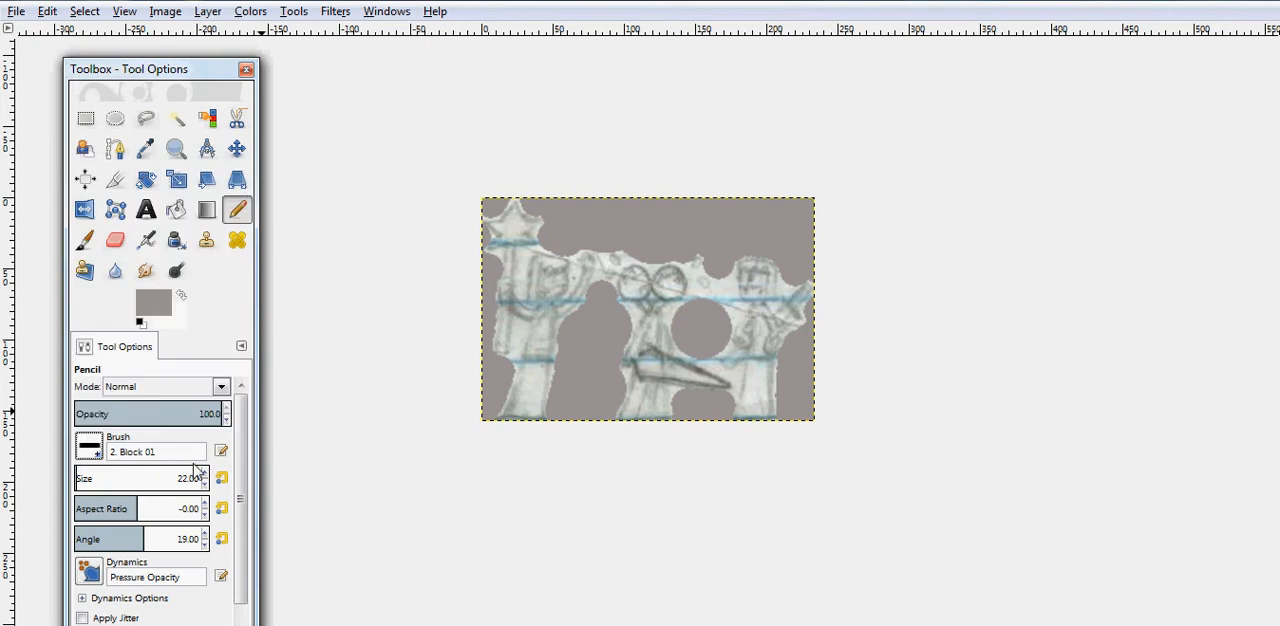
pyautogui.click(204, 533)
pyautogui.moveTo(204, 537); pyautogui.dragTo(245, 533)
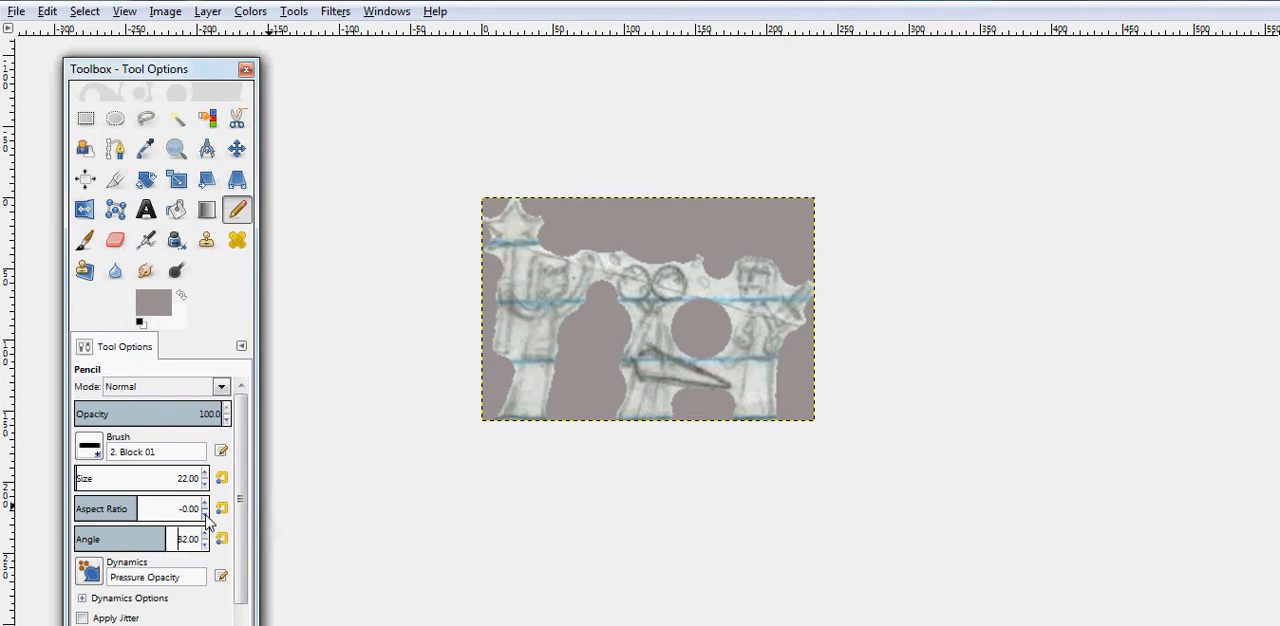
pyautogui.click(205, 515)
pyautogui.click(205, 515)
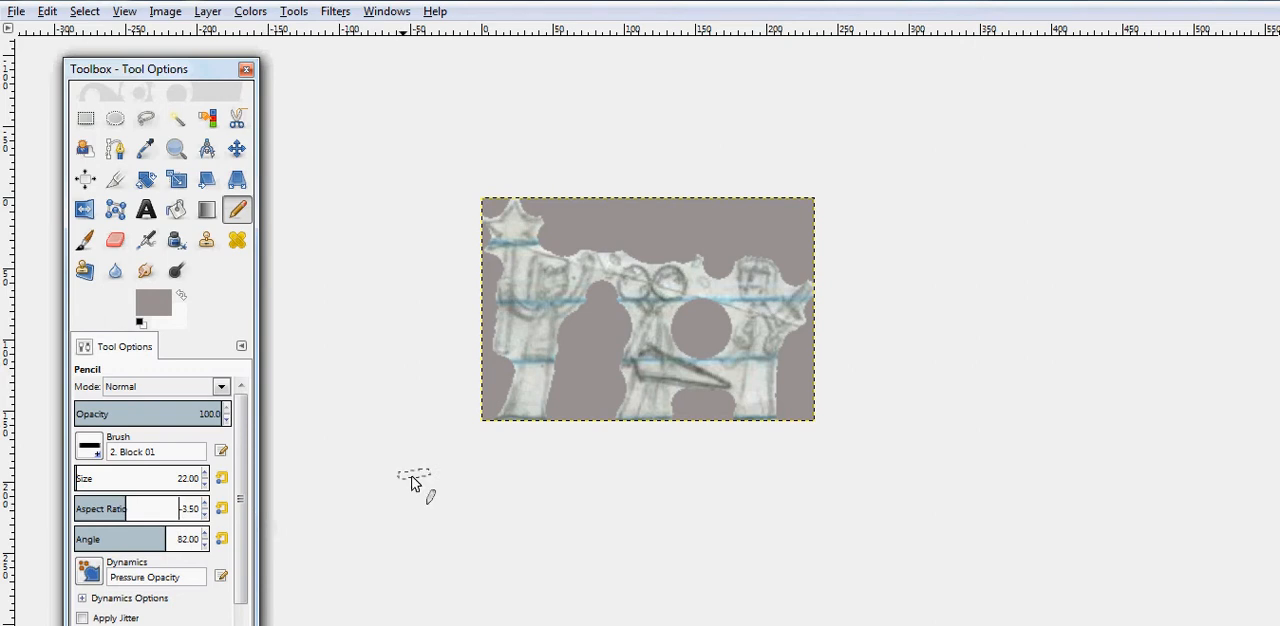
pyautogui.click(205, 535)
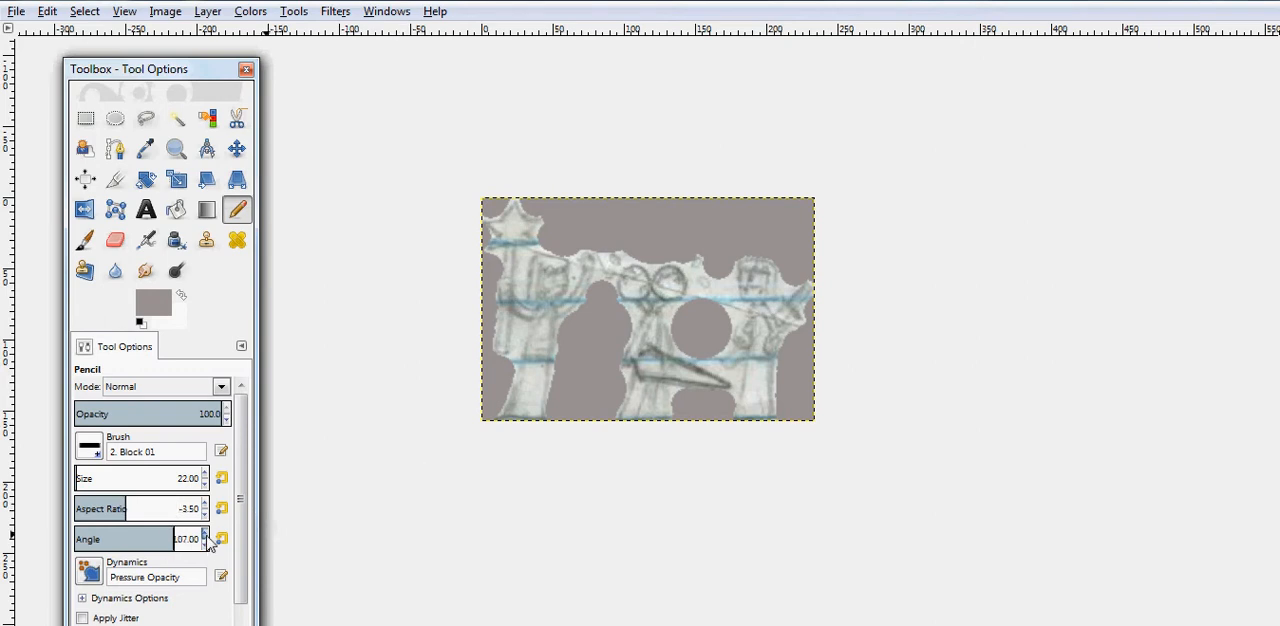
pyautogui.click(205, 535)
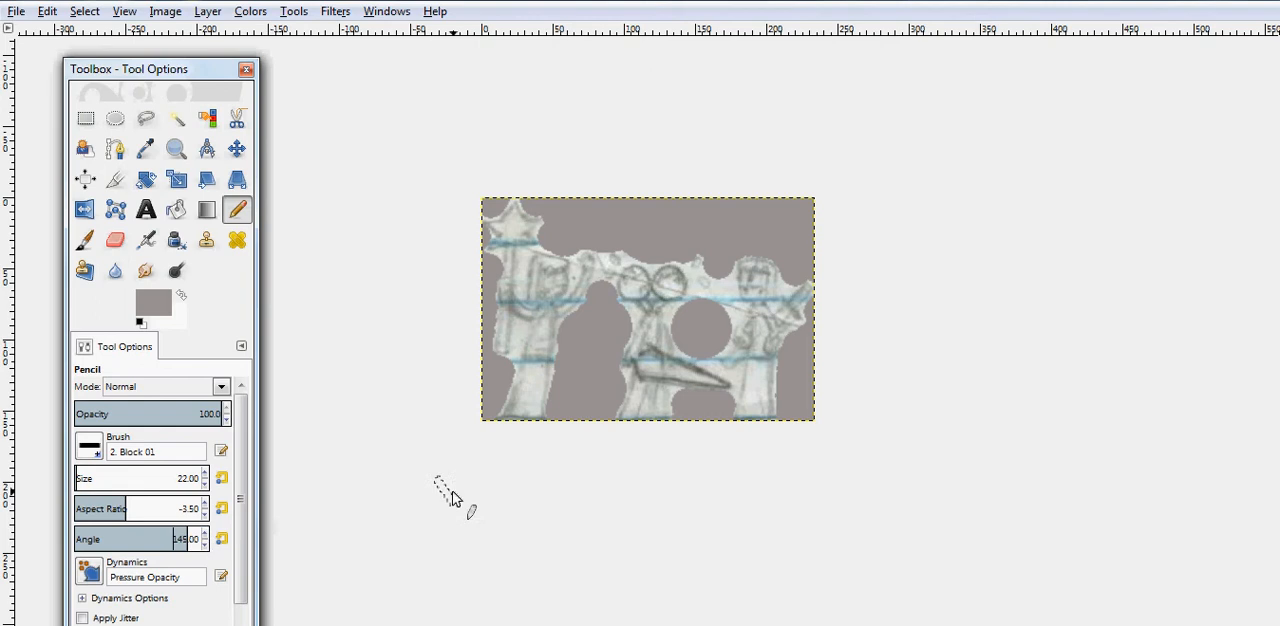
pyautogui.click(205, 535)
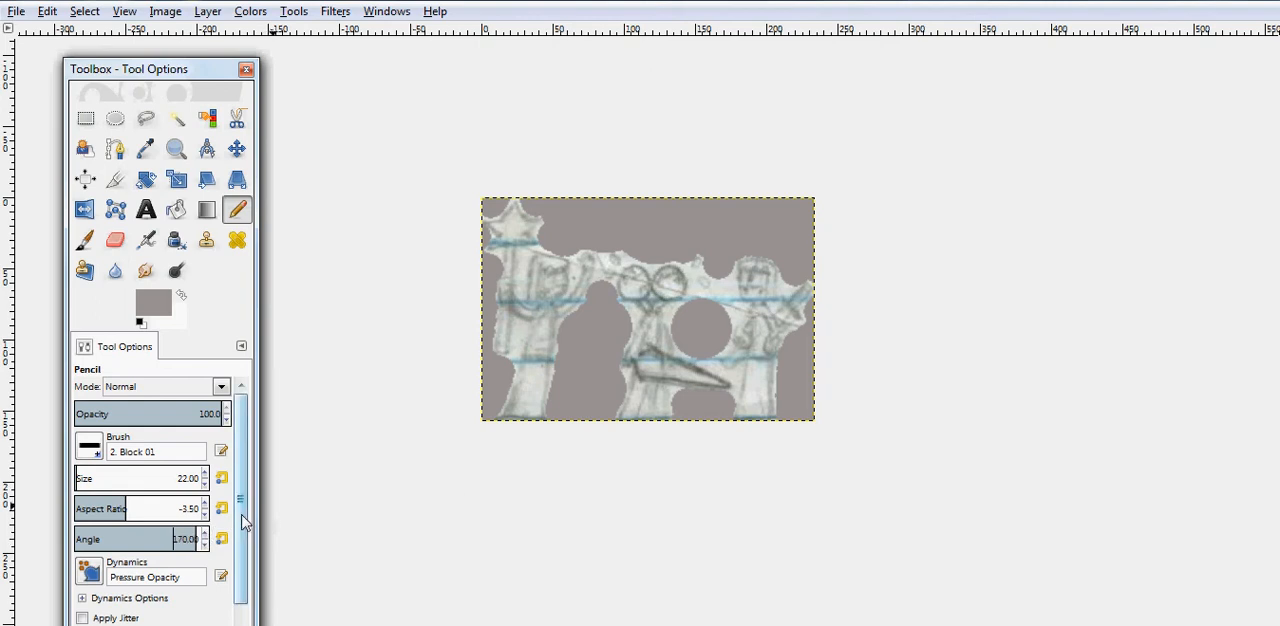
pyautogui.click(204, 534)
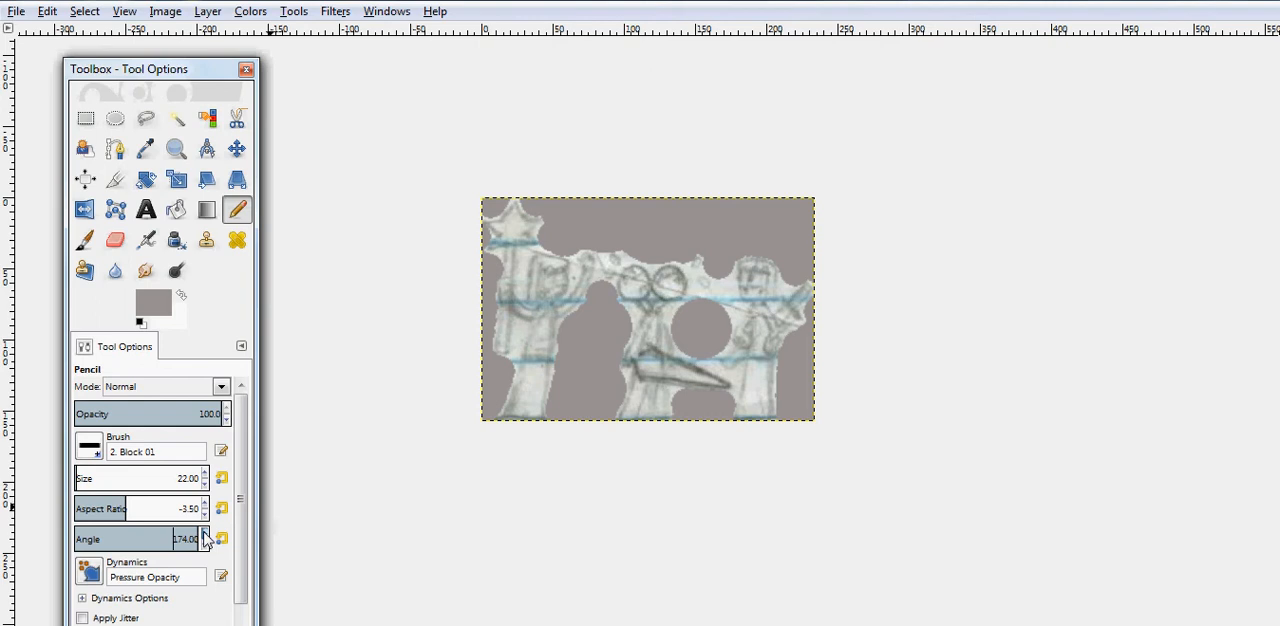
pyautogui.click(204, 535)
# - Separate the three figures by painting narrow grey gaps through the paper joining them, undoing a stray stroke beside the left figure
pyautogui.moveTo(600, 274); pyautogui.dragTo(600, 310)
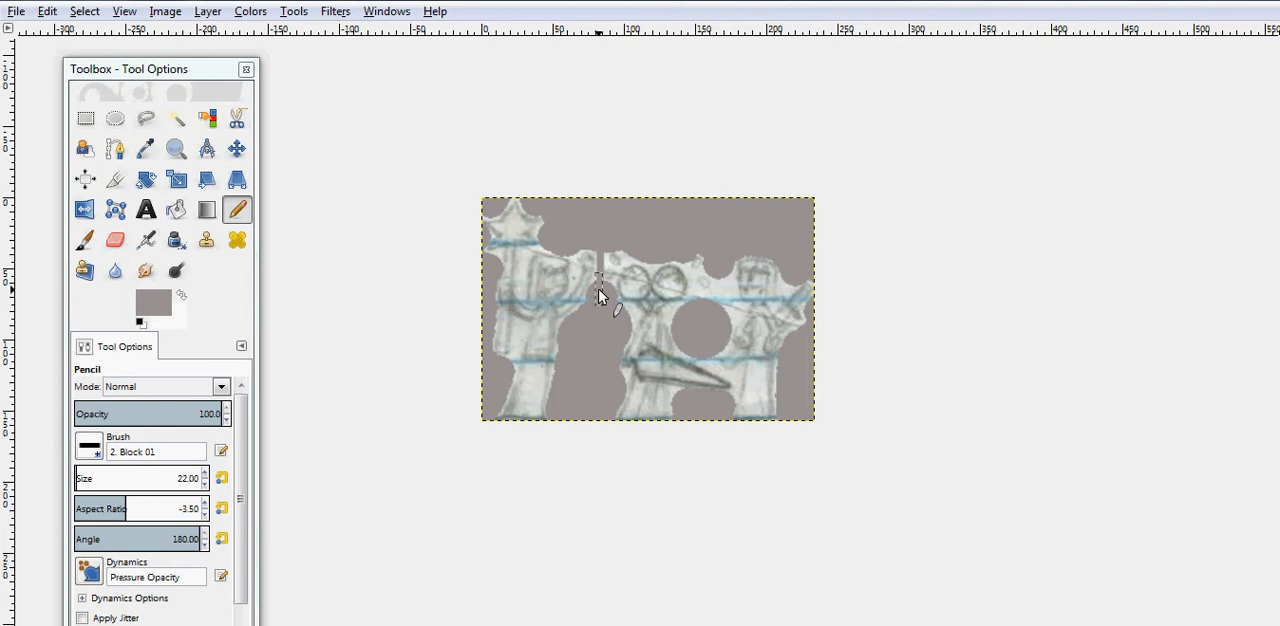
pyautogui.moveTo(597, 296)
pyautogui.mouseDown()
pyautogui.moveTo(599, 316)
pyautogui.moveTo(599, 300)
pyautogui.mouseUp()
pyautogui.rightClick(597, 303)
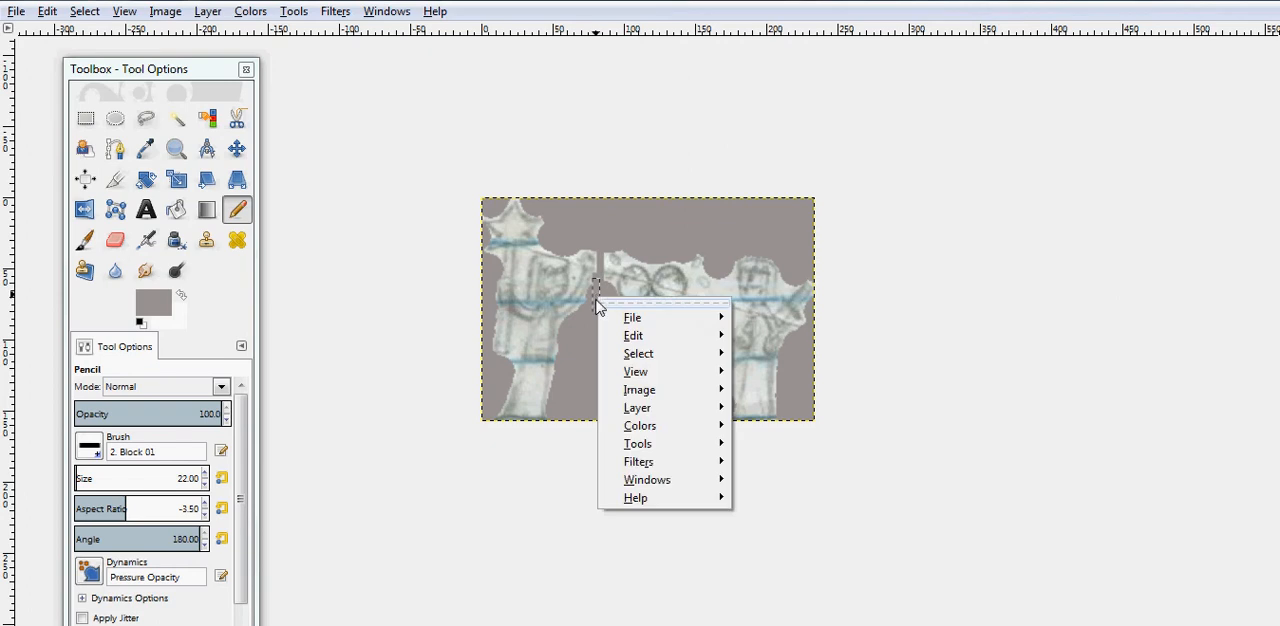
pyautogui.moveTo(650, 335)
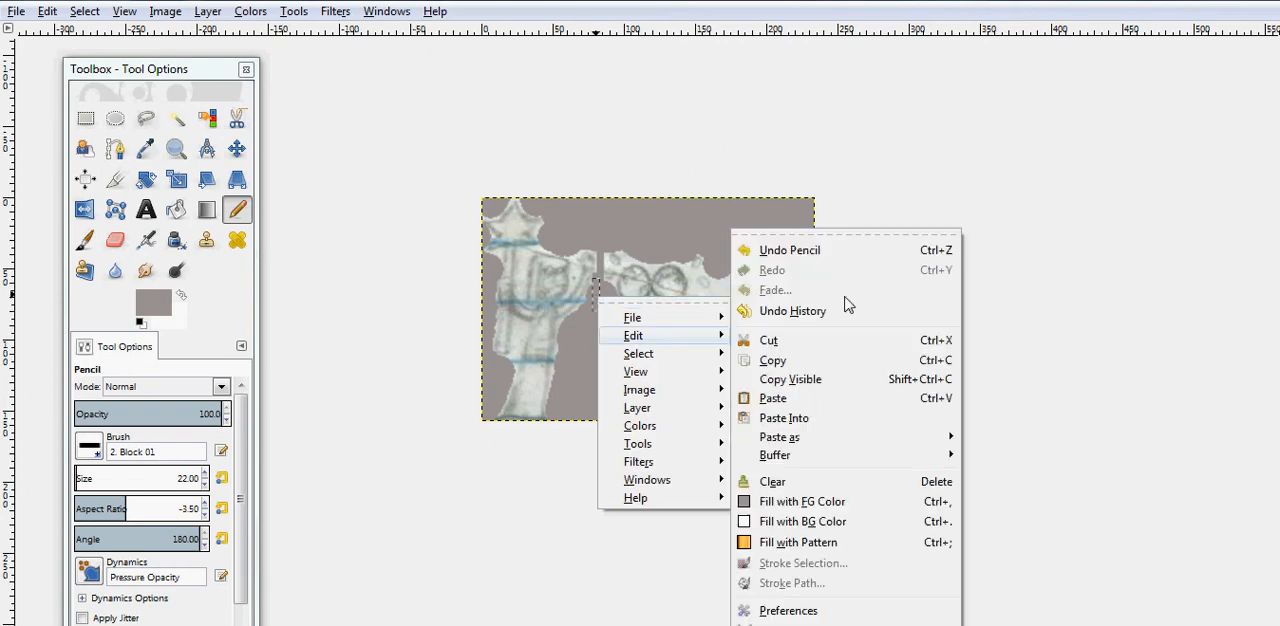
pyautogui.click(810, 241)
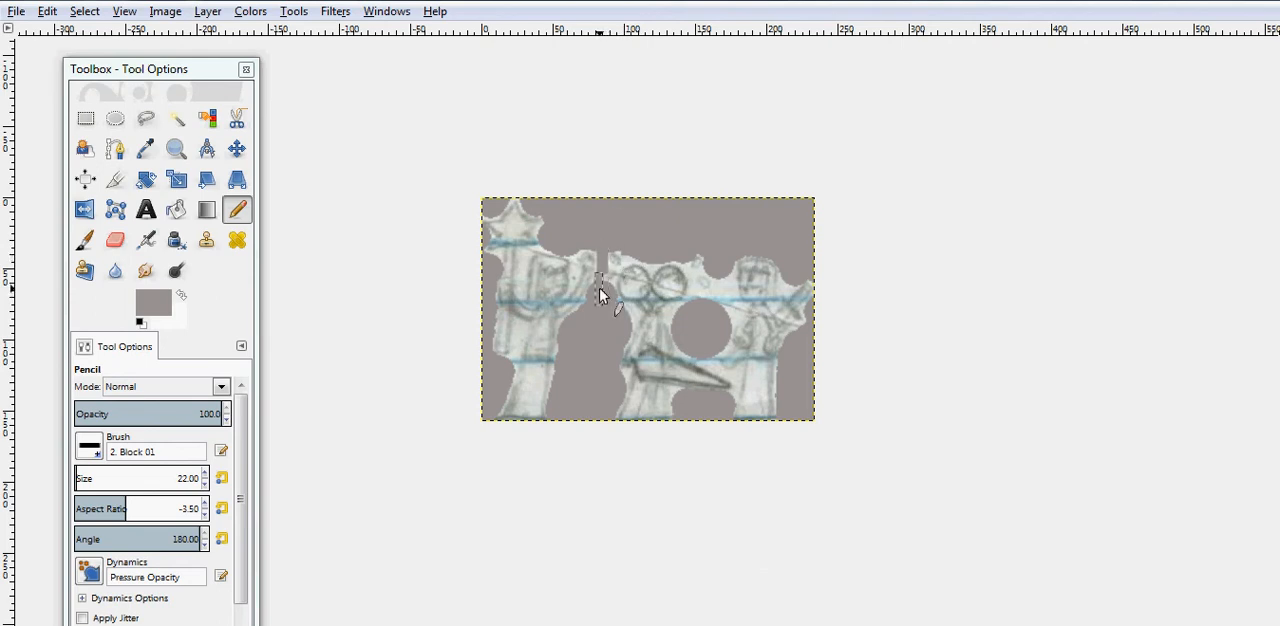
pyautogui.click(717, 288)
pyautogui.click(727, 292)
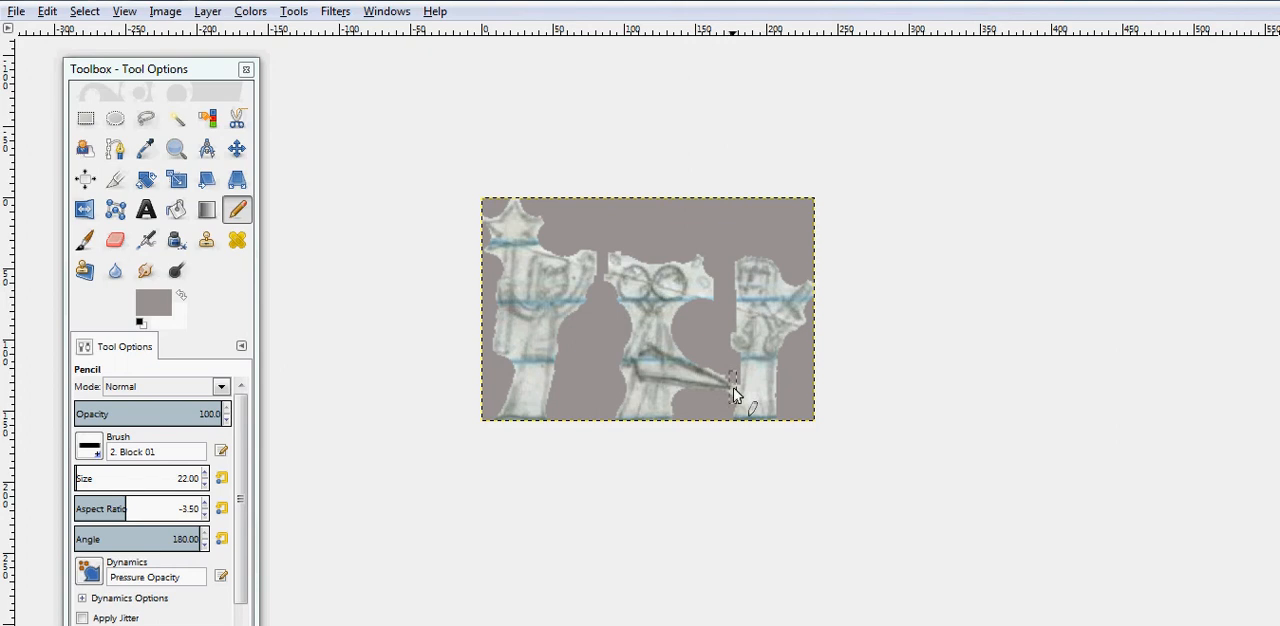
# - Try the block brush at an angle of 46 near the sword tip and undo the last pencil stroke
pyautogui.click(205, 546)
pyautogui.click(205, 545)
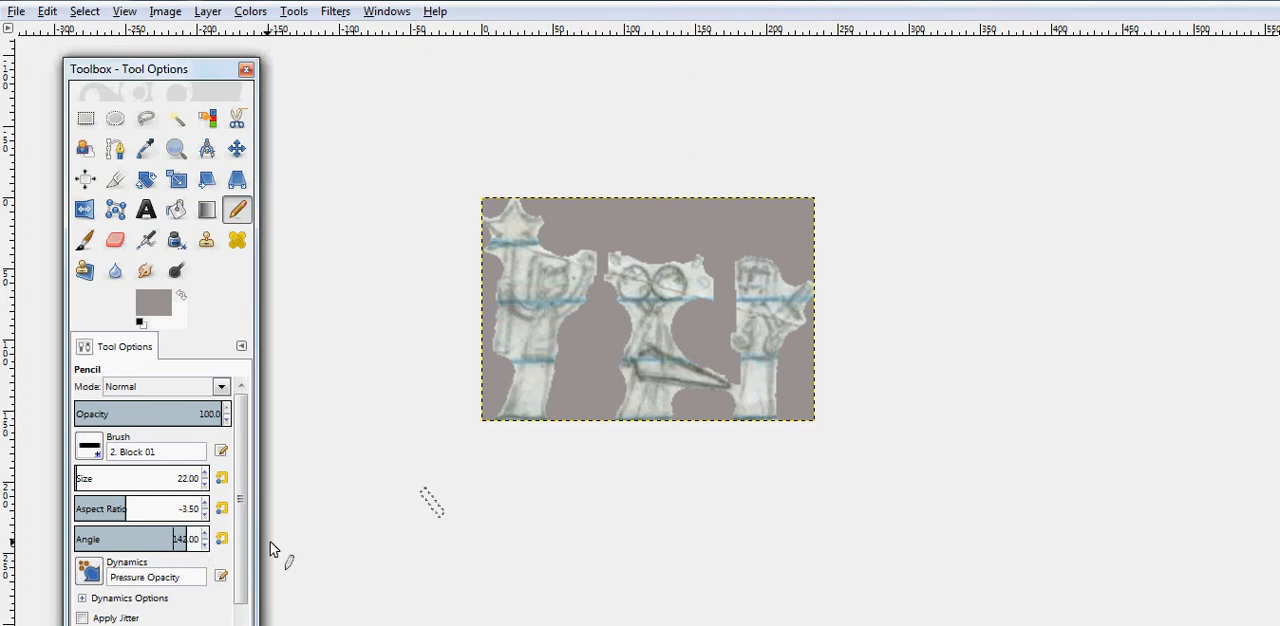
pyautogui.click(205, 545)
pyautogui.click(205, 545)
pyautogui.click(205, 545)
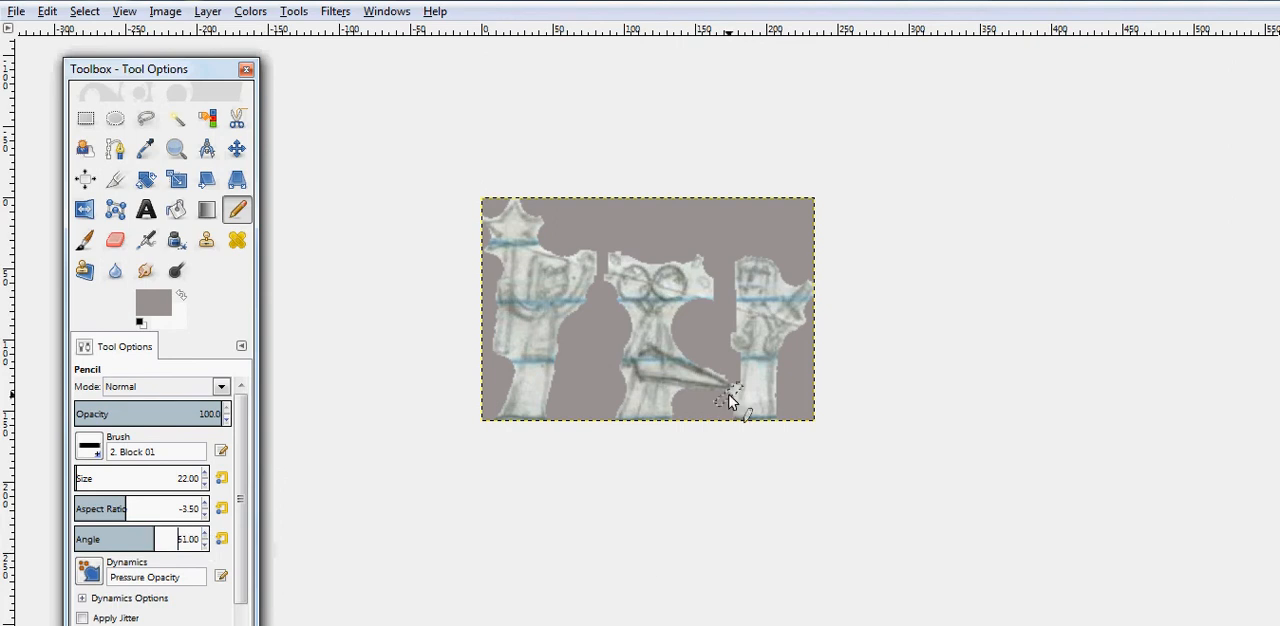
pyautogui.click(205, 534)
pyautogui.click(205, 534)
pyautogui.click(205, 534)
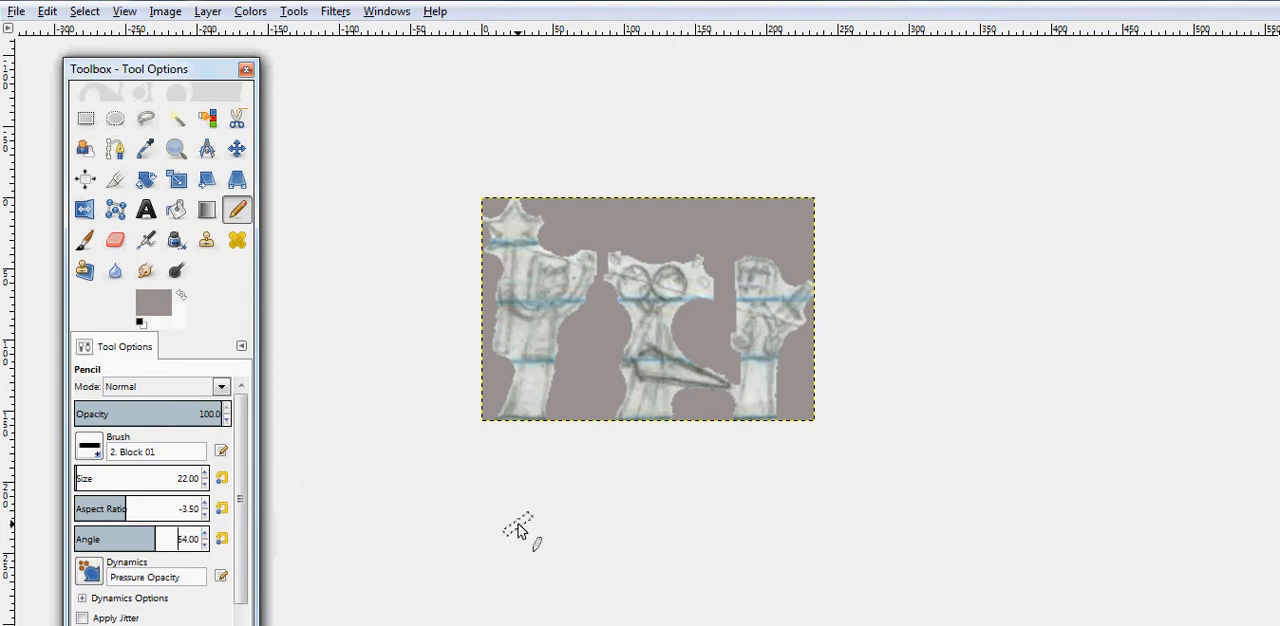
pyautogui.click(206, 534)
pyautogui.click(206, 534)
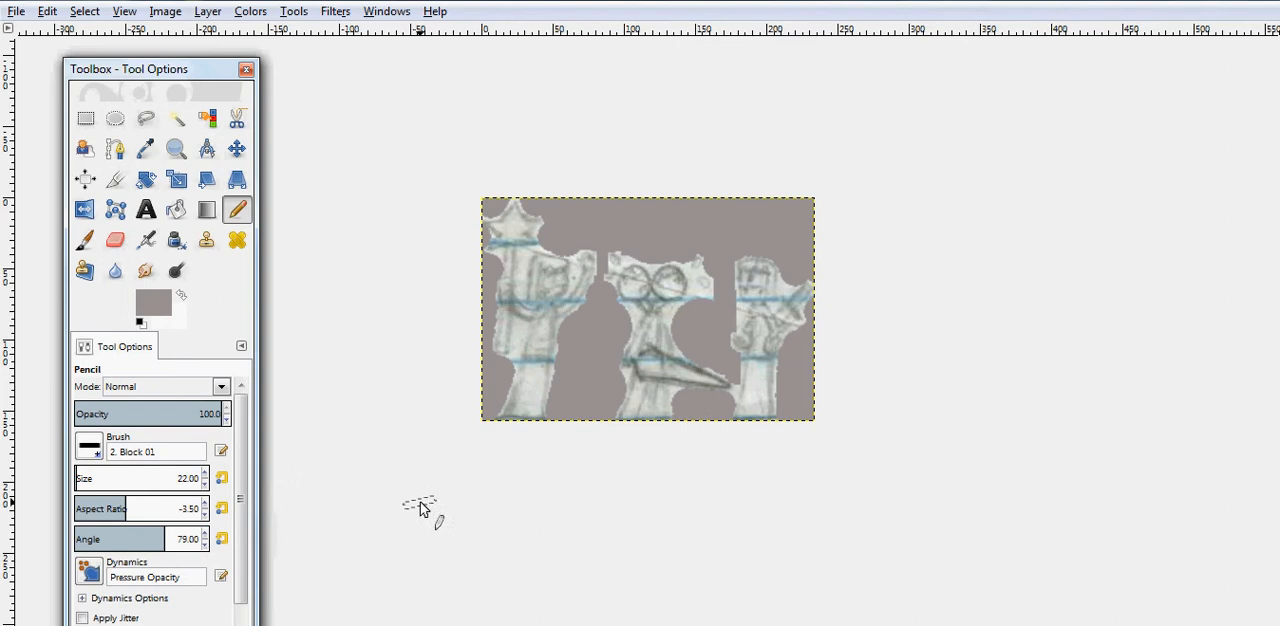
pyautogui.click(207, 546)
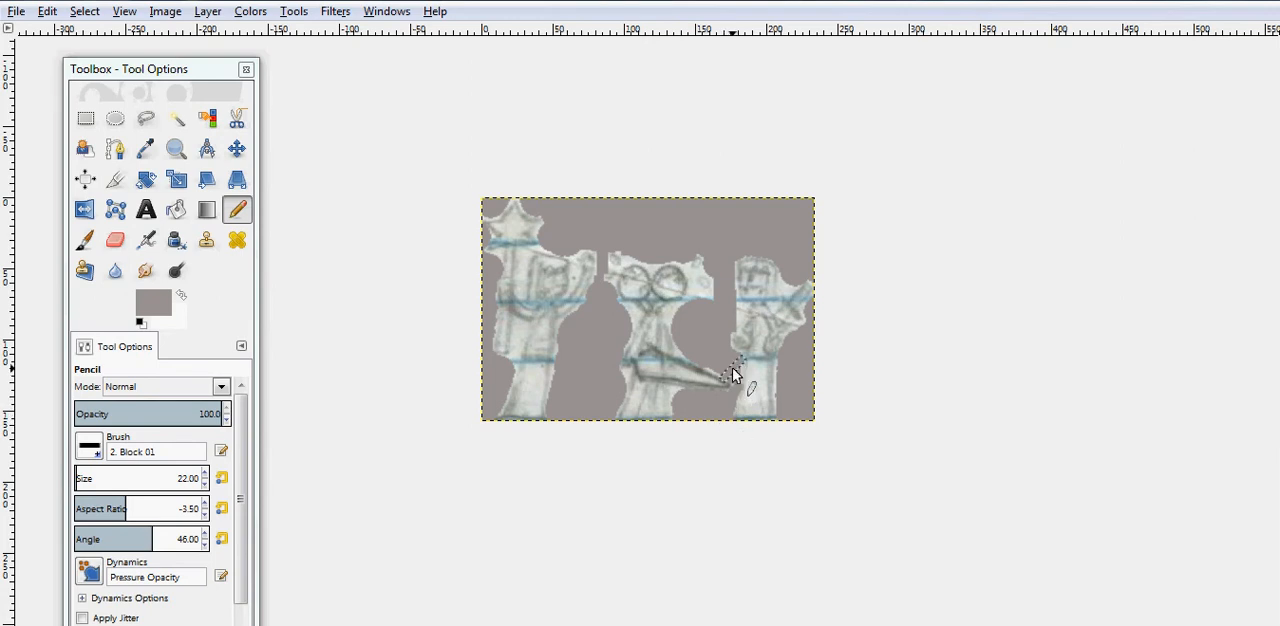
pyautogui.rightClick(688, 459)
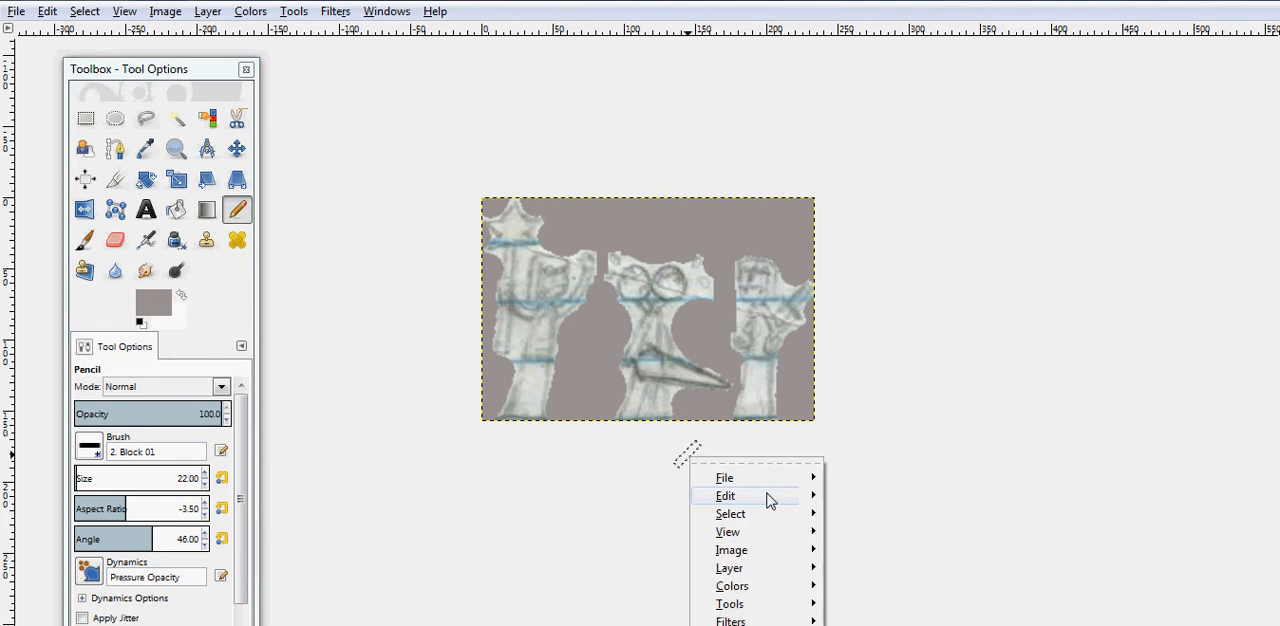
pyautogui.moveTo(770, 498)
pyautogui.click(917, 255)
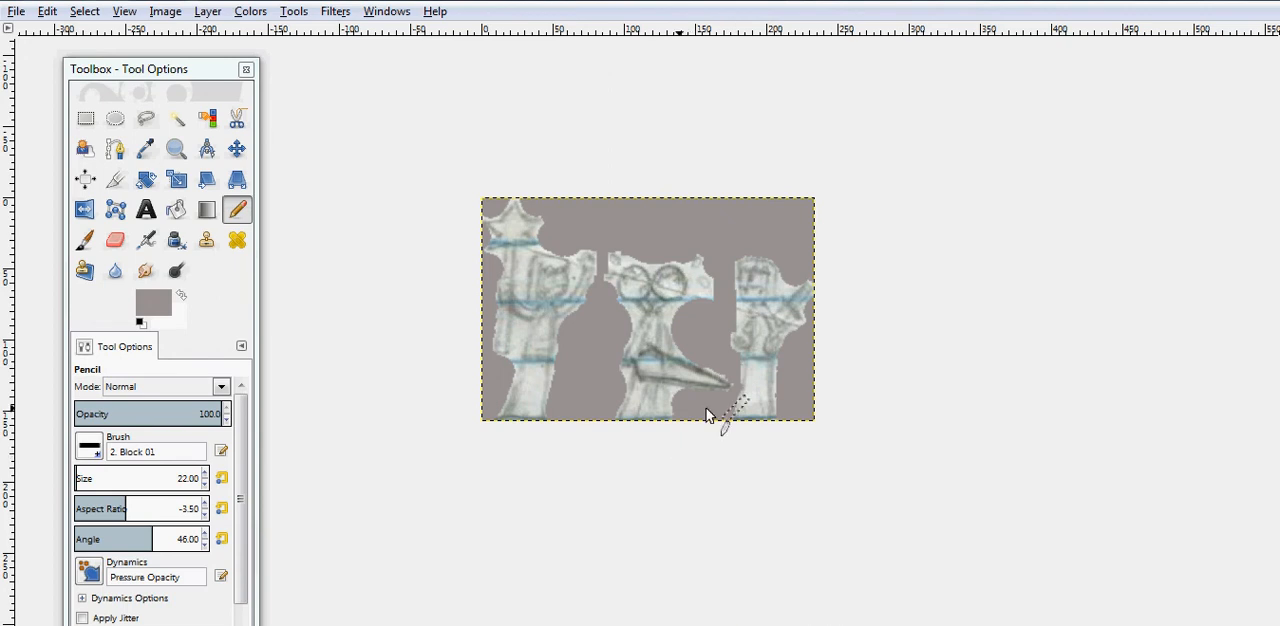
# - Set the block brush's aspect ratio to -3.30 and its angle to 23 for painting around the middle figure
pyautogui.click(205, 506)
pyautogui.click(205, 506)
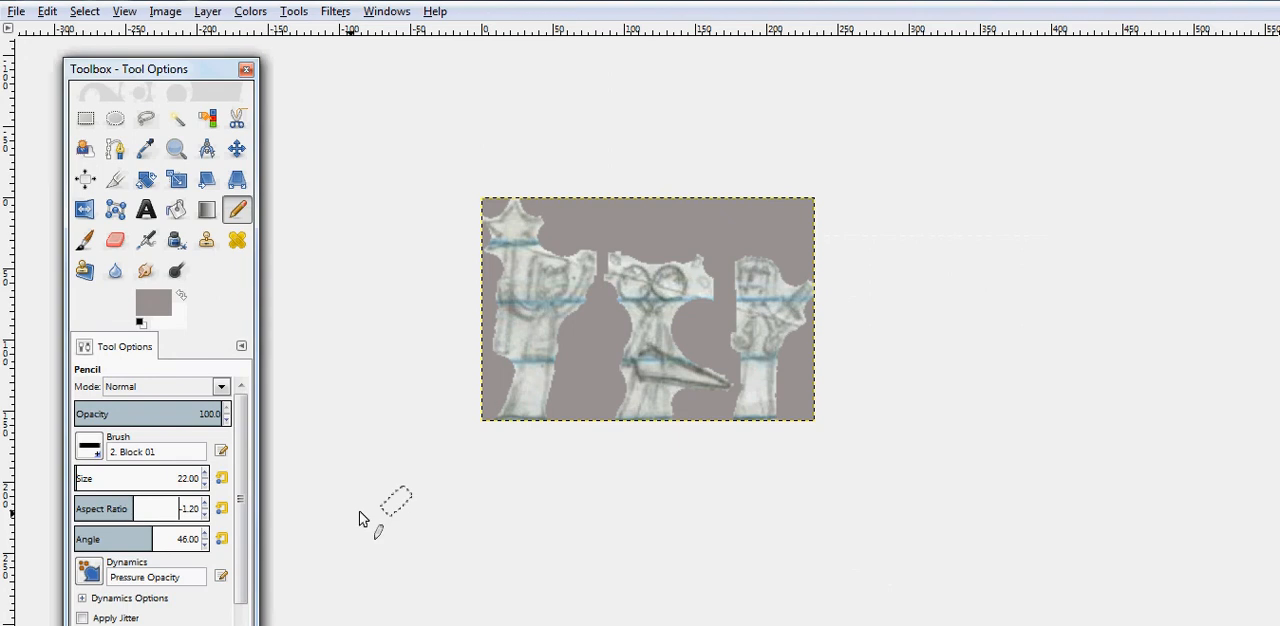
pyautogui.click(204, 514)
pyautogui.click(203, 514)
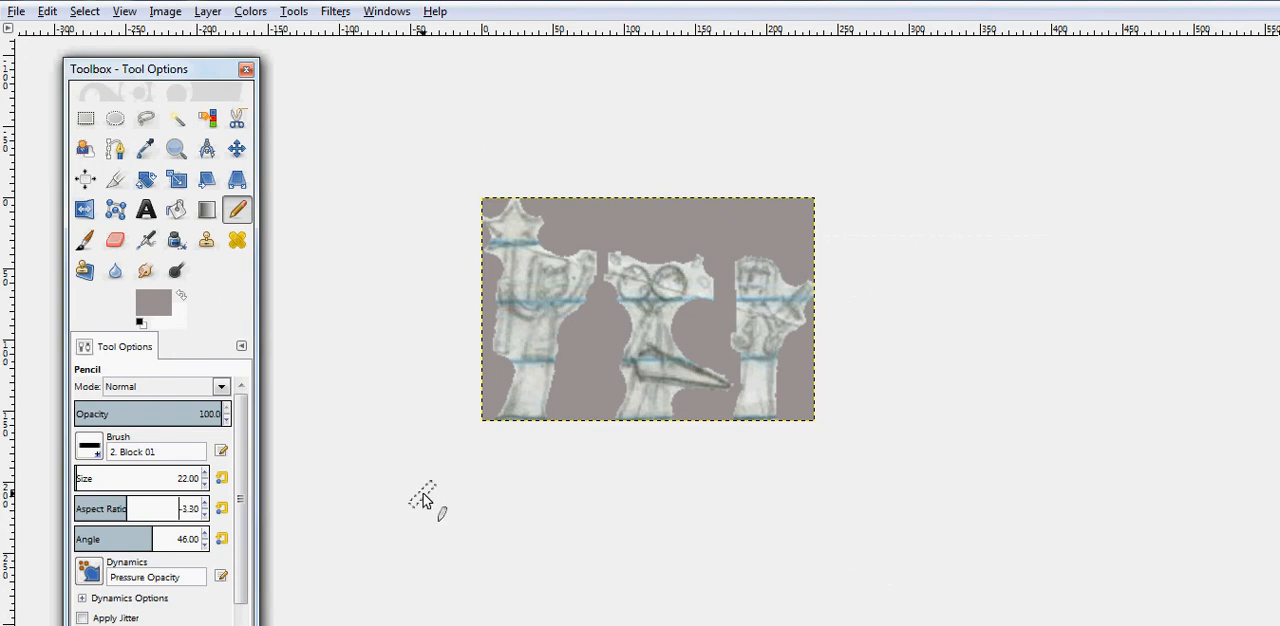
pyautogui.click(204, 542)
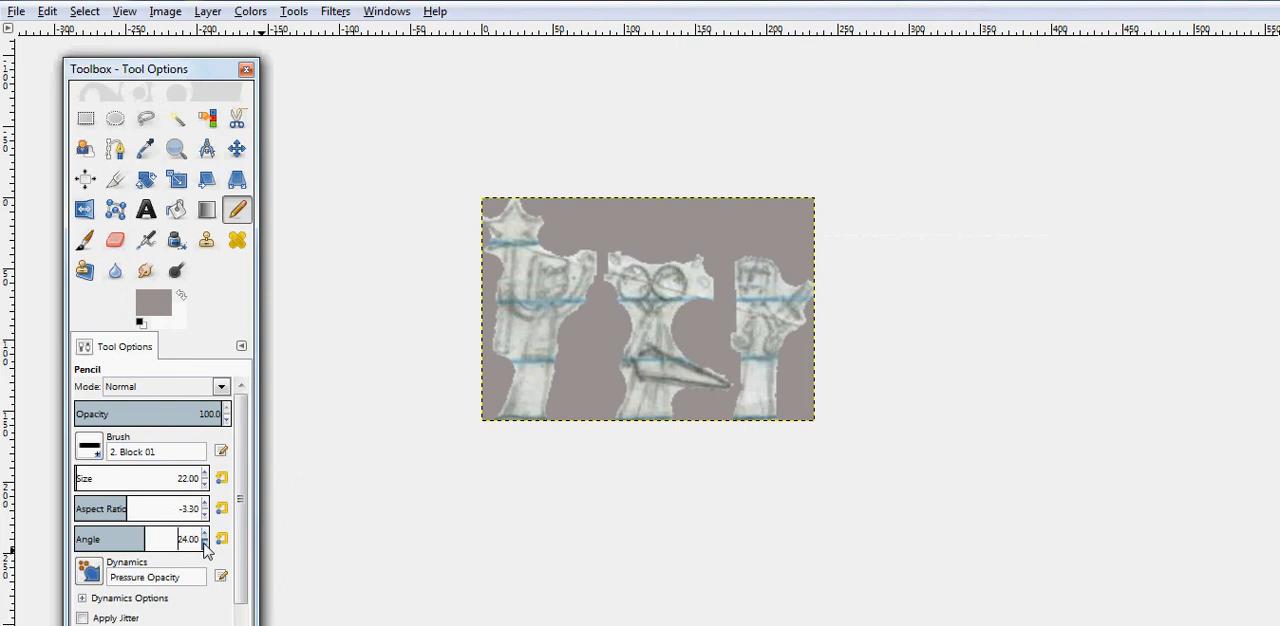
pyautogui.click(204, 544)
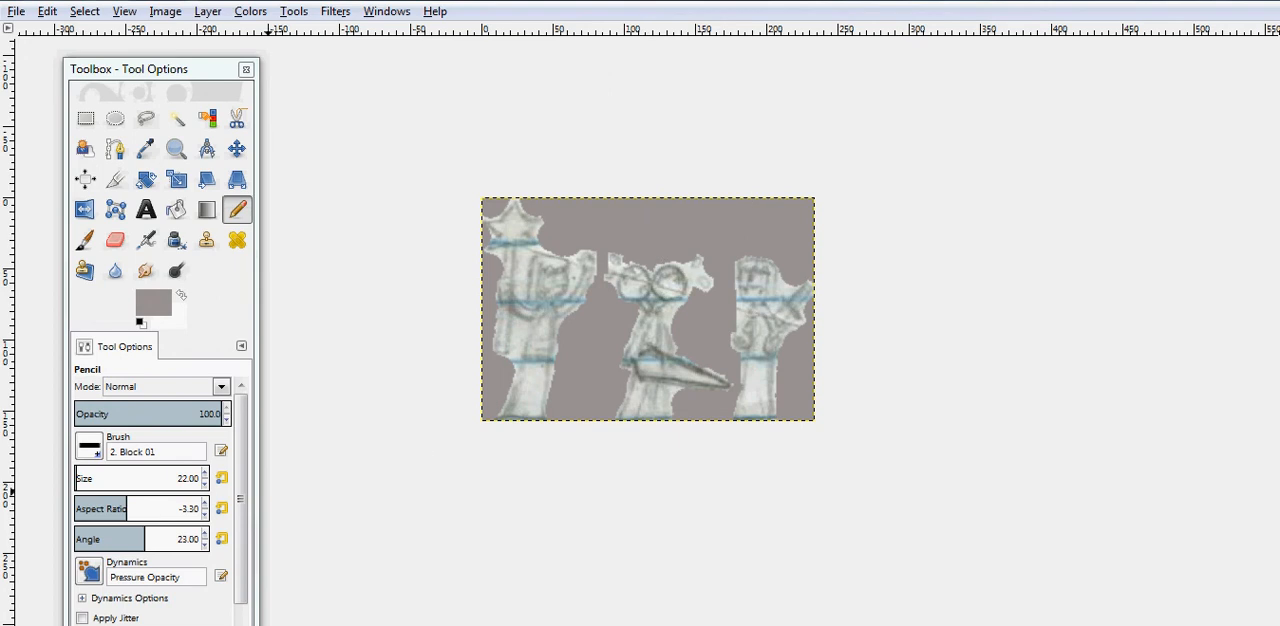
# - Set the block brush's aspect ratio to -3.10 and its angle to 1
pyautogui.click(204, 505)
pyautogui.click(204, 505)
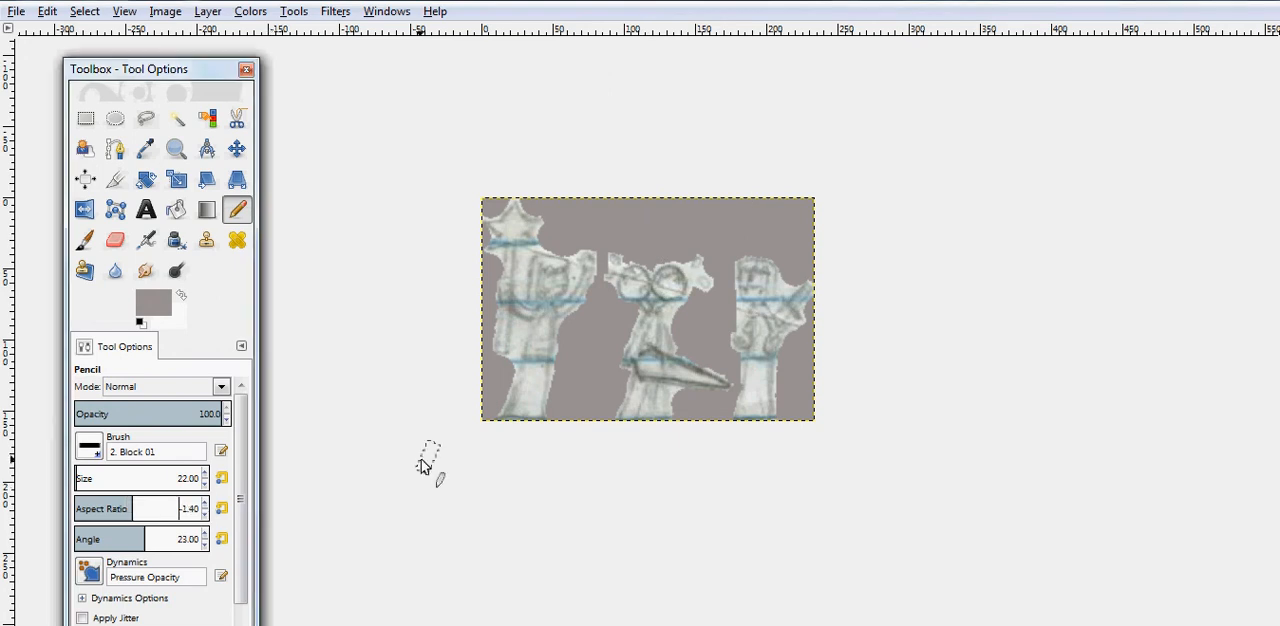
pyautogui.click(205, 514)
pyautogui.click(205, 543)
pyautogui.click(205, 544)
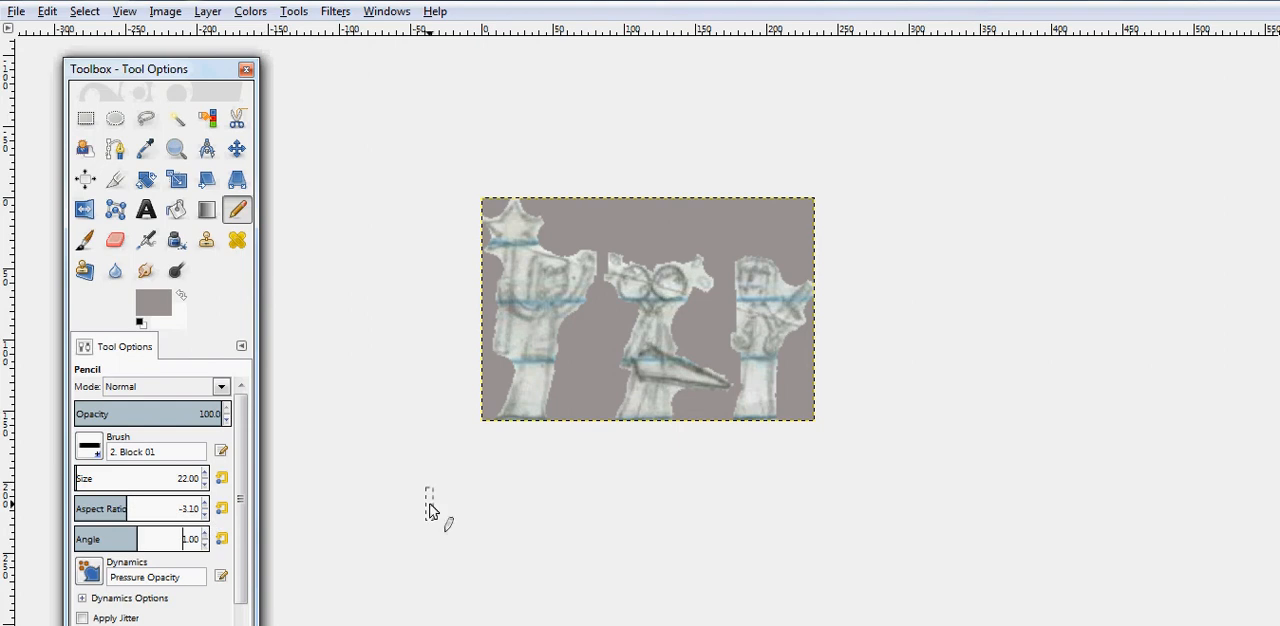
pyautogui.scroll(2, 697, 290)
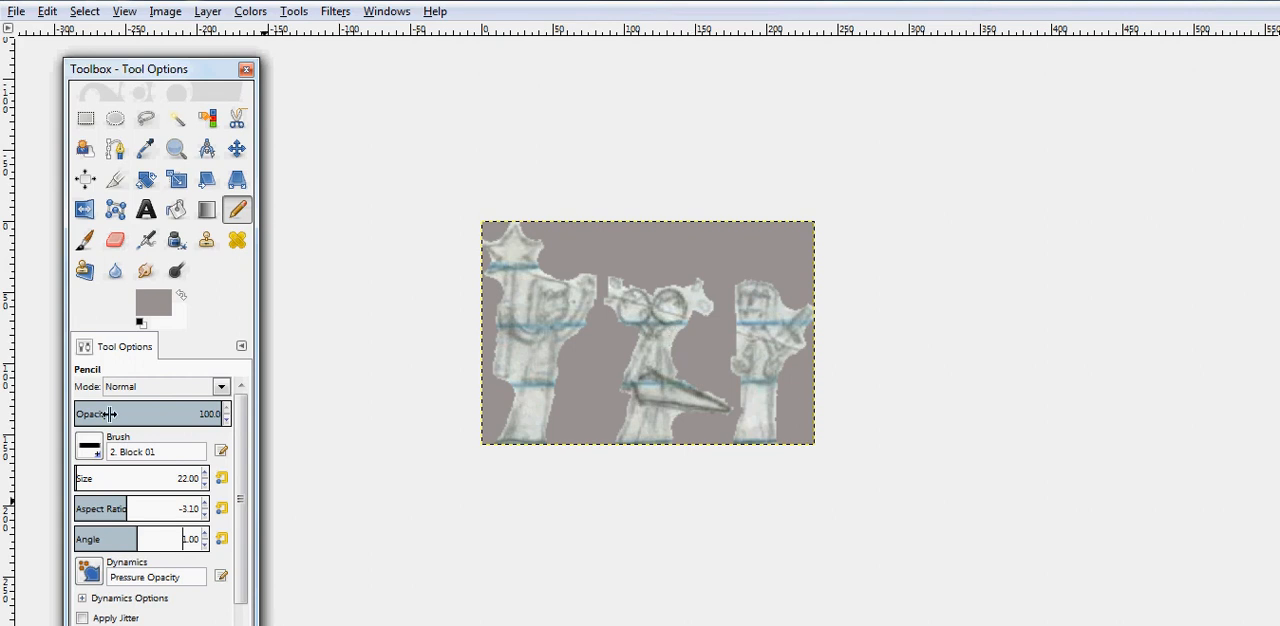
# - Switch the pencil to the 2. Hardness 100 round brush and set its aspect ratio to 0
pyautogui.click(89, 448)
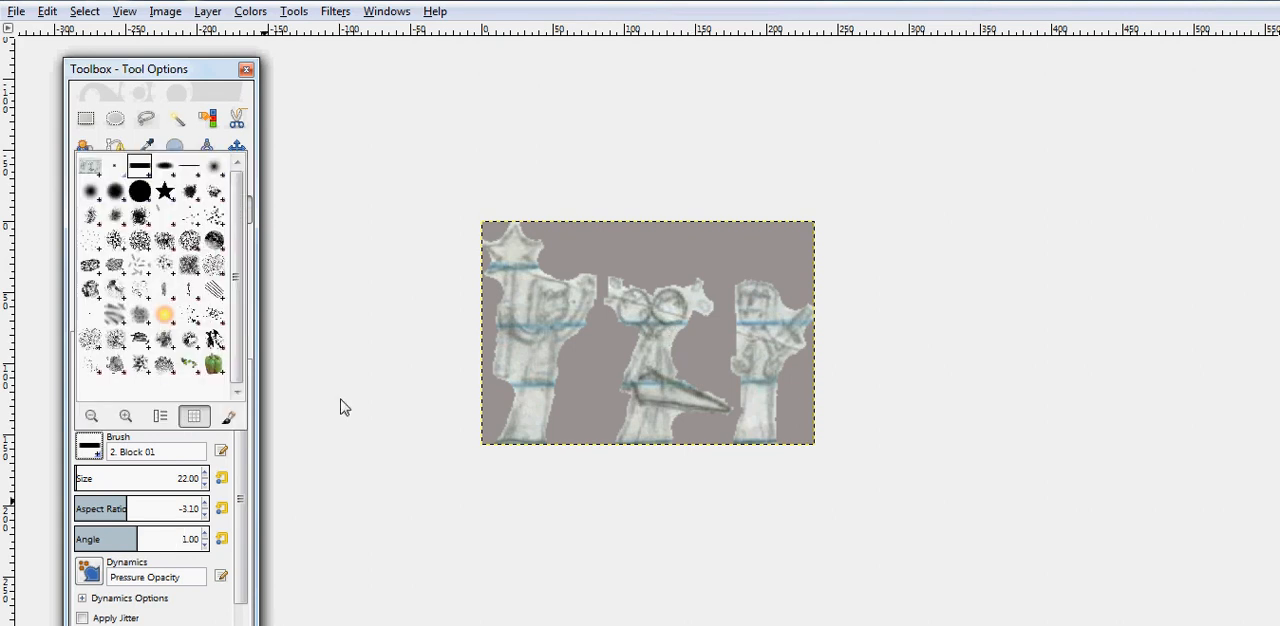
pyautogui.click(140, 190)
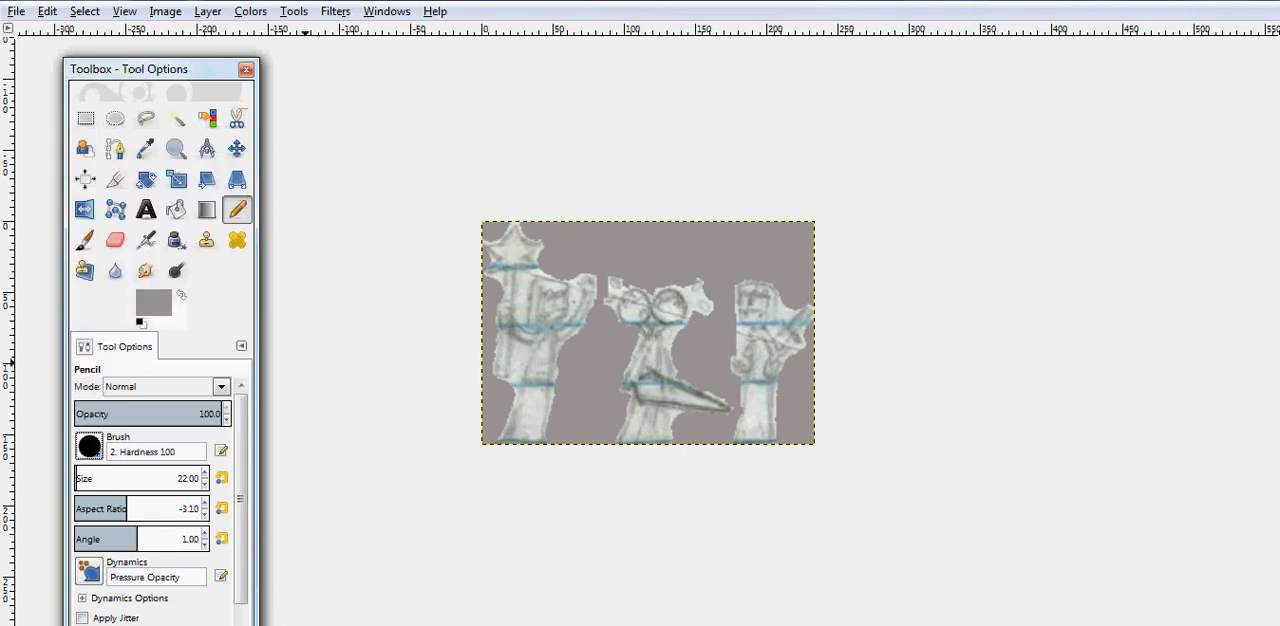
pyautogui.click(204, 514)
pyautogui.click(204, 515)
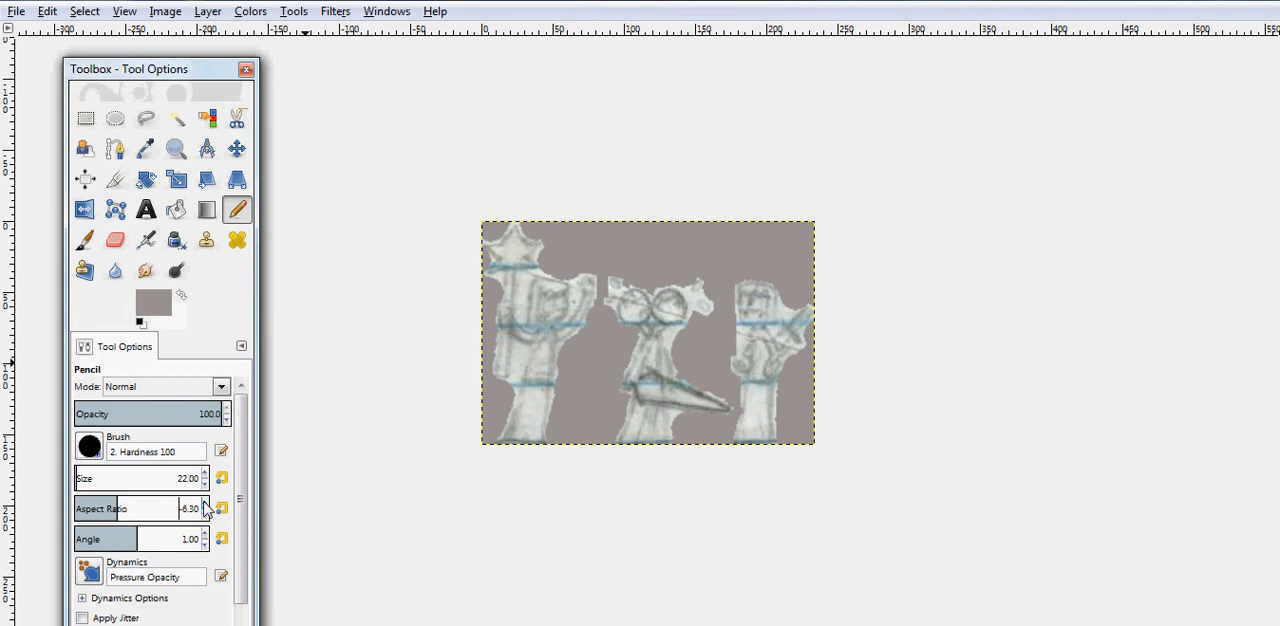
pyautogui.click(205, 505)
pyautogui.click(205, 505)
pyautogui.click(205, 505)
pyautogui.click(205, 514)
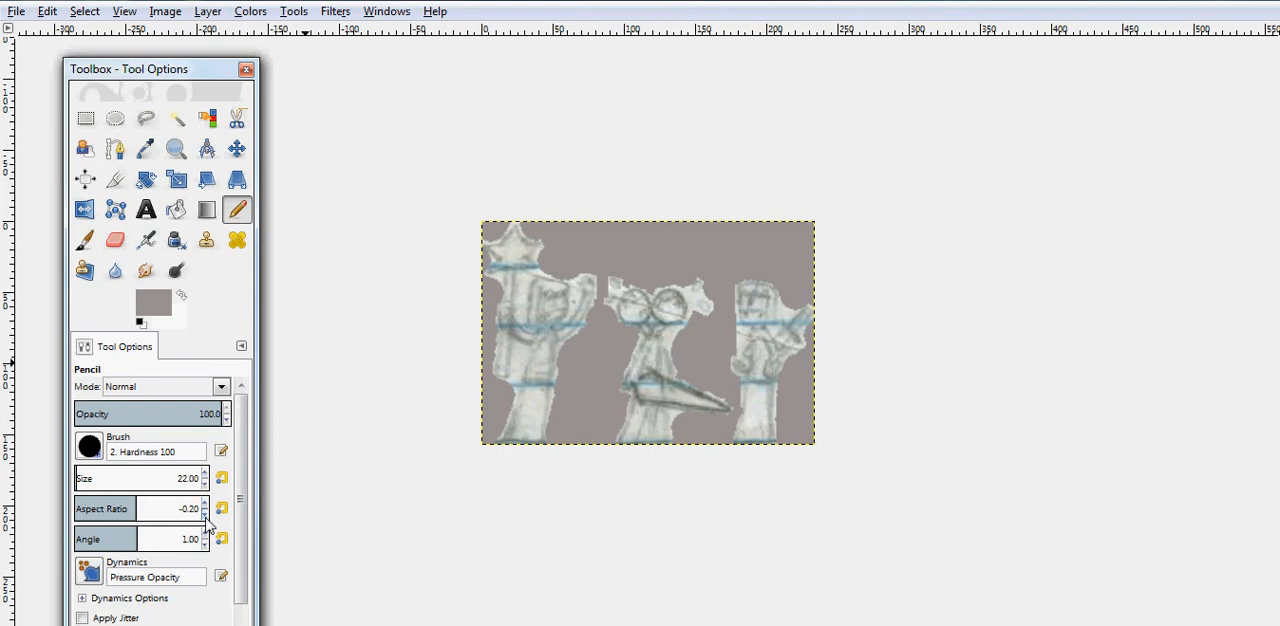
pyautogui.click(205, 514)
pyautogui.tripleClick(206, 504)
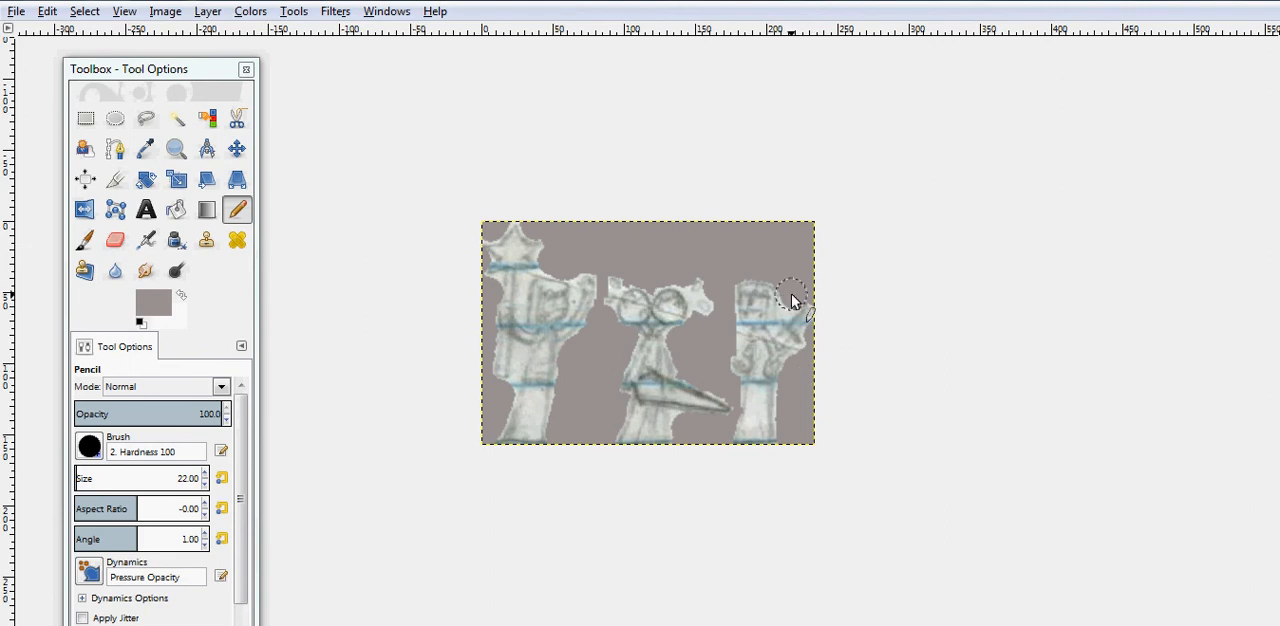
# - Detach the tool options into a floating window over the lower toolbox and set the round brush's size to 3
pyautogui.click(206, 485)
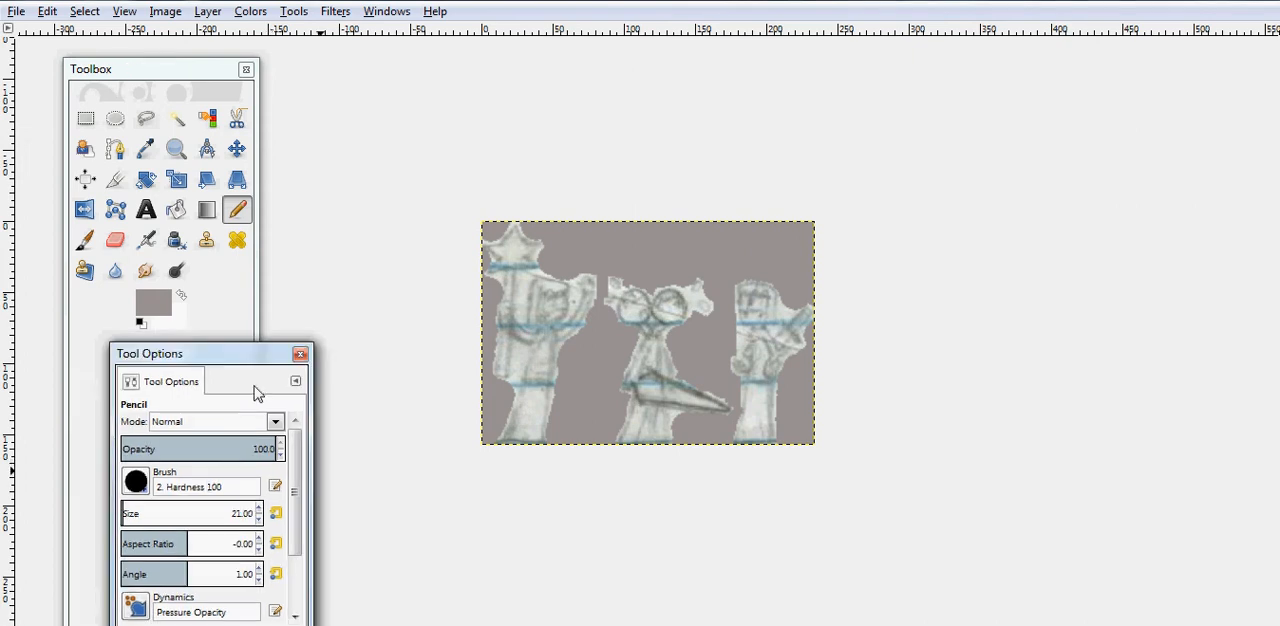
pyautogui.moveTo(165, 381)
pyautogui.mouseDown()
pyautogui.moveTo(100, 386)
pyautogui.moveTo(117, 399)
pyautogui.mouseUp()
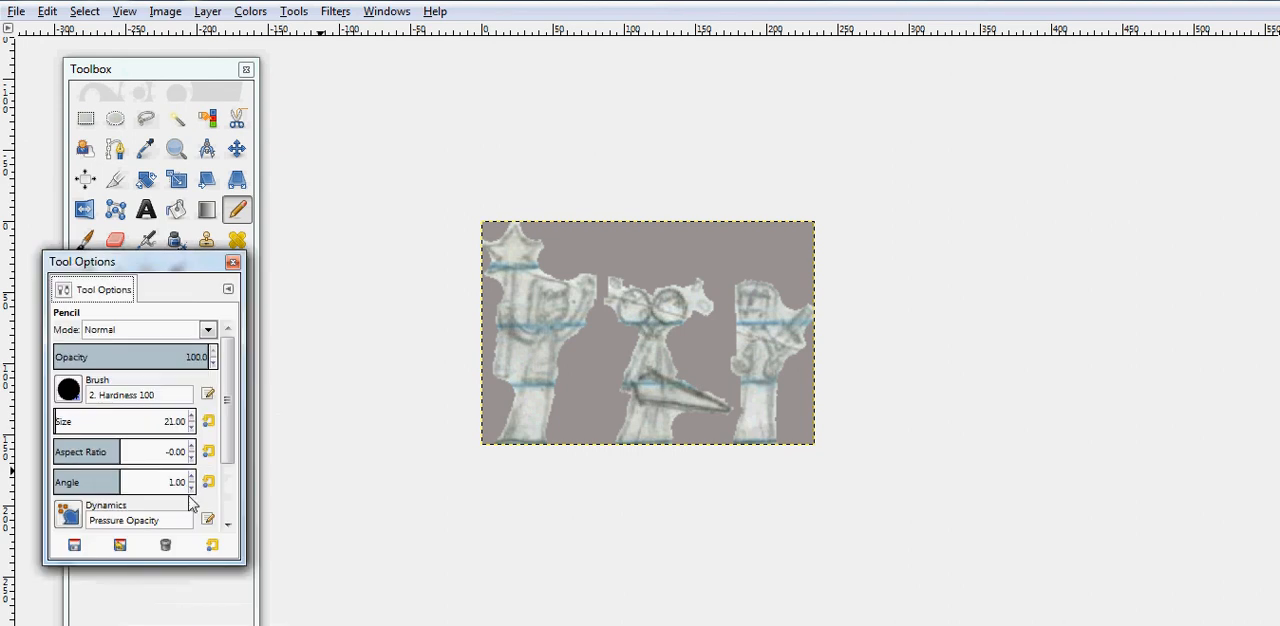
pyautogui.moveTo(170, 268); pyautogui.dragTo(145, 368)
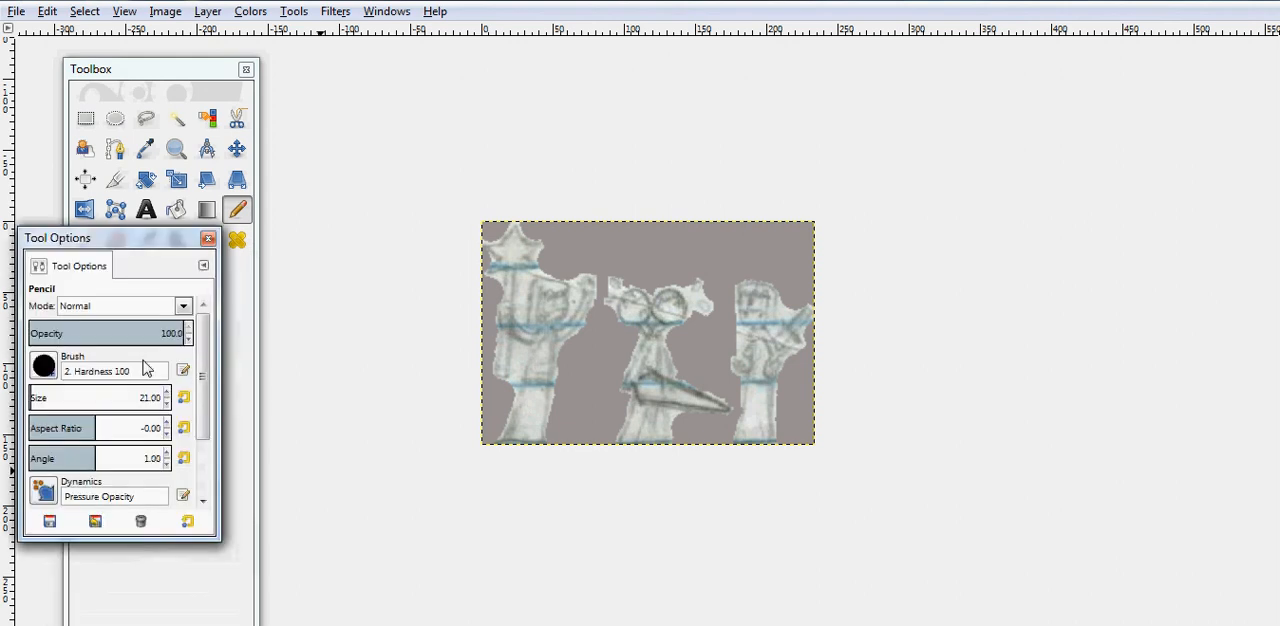
pyautogui.moveTo(128, 251); pyautogui.dragTo(177, 330)
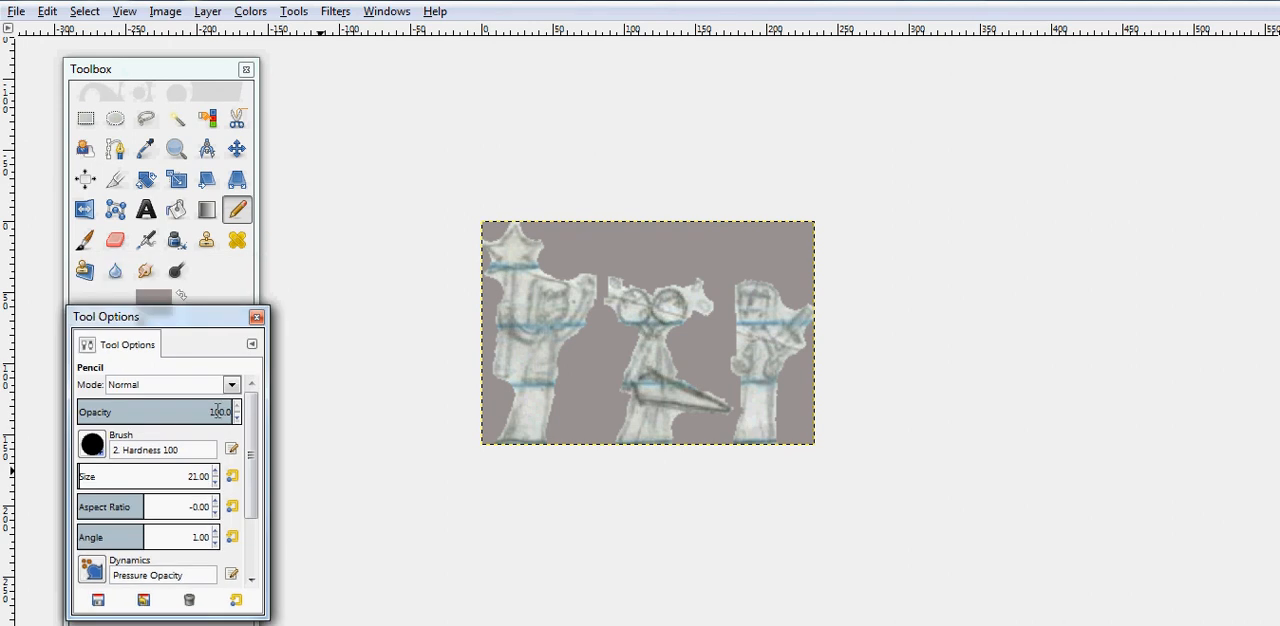
pyautogui.click(214, 486)
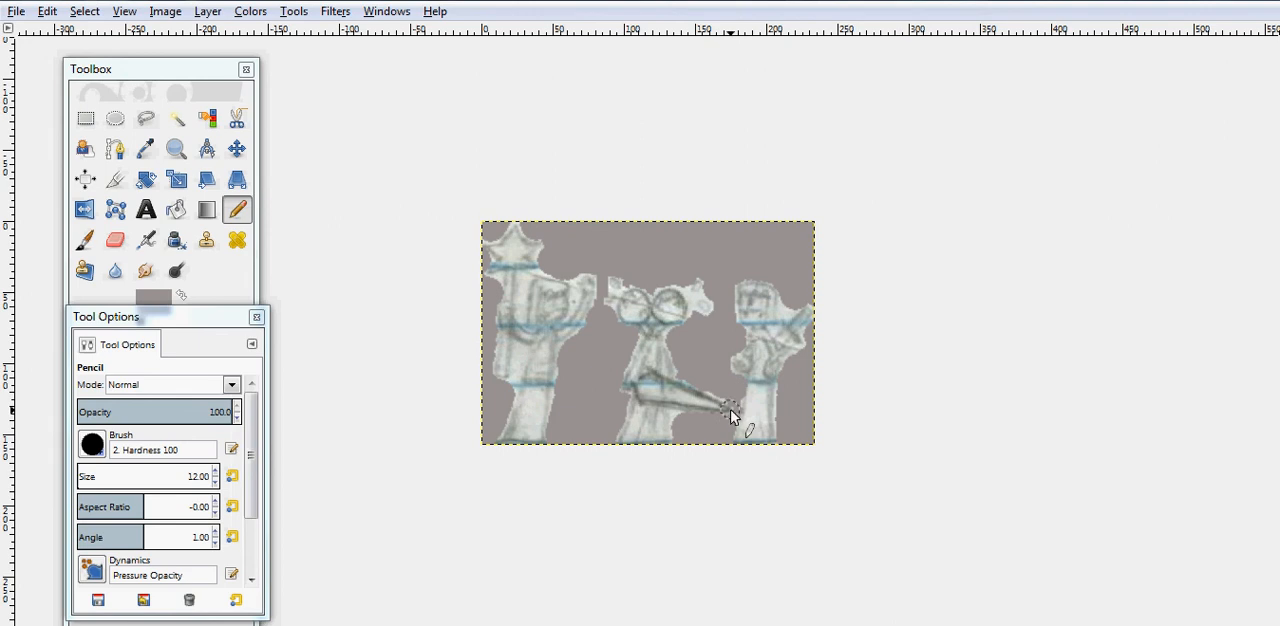
pyautogui.click(213, 484)
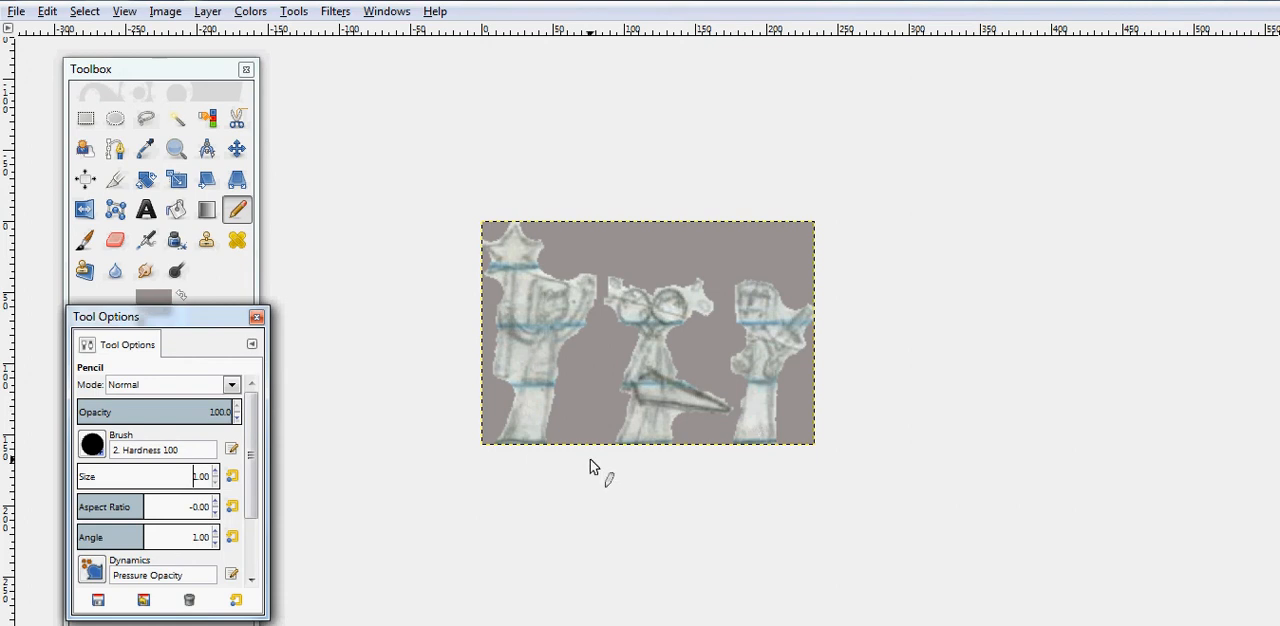
pyautogui.click(216, 472)
pyautogui.click(216, 472)
# - Paint out the paper between the left figure's star staff and its body, both above and below the arm
pyautogui.click(737, 409)
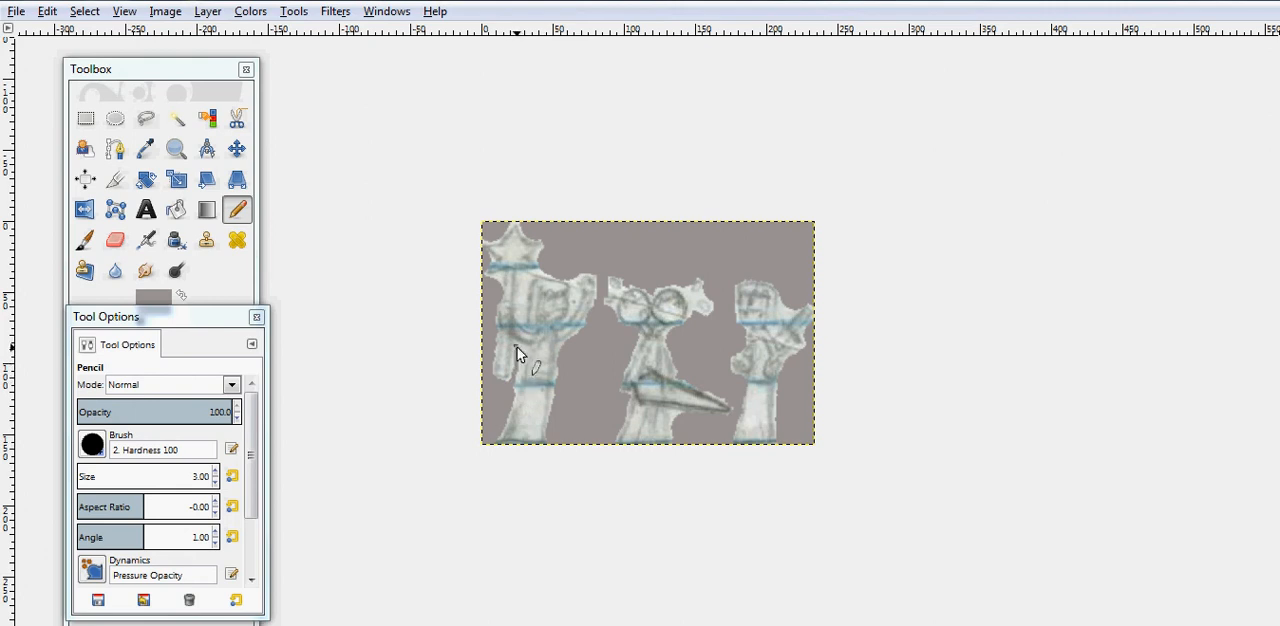
pyautogui.moveTo(522, 346); pyautogui.dragTo(516, 385)
pyautogui.moveTo(518, 273)
pyautogui.mouseDown()
pyautogui.moveTo(524, 322)
pyautogui.moveTo(527, 286)
pyautogui.mouseUp()
pyautogui.click(522, 317)
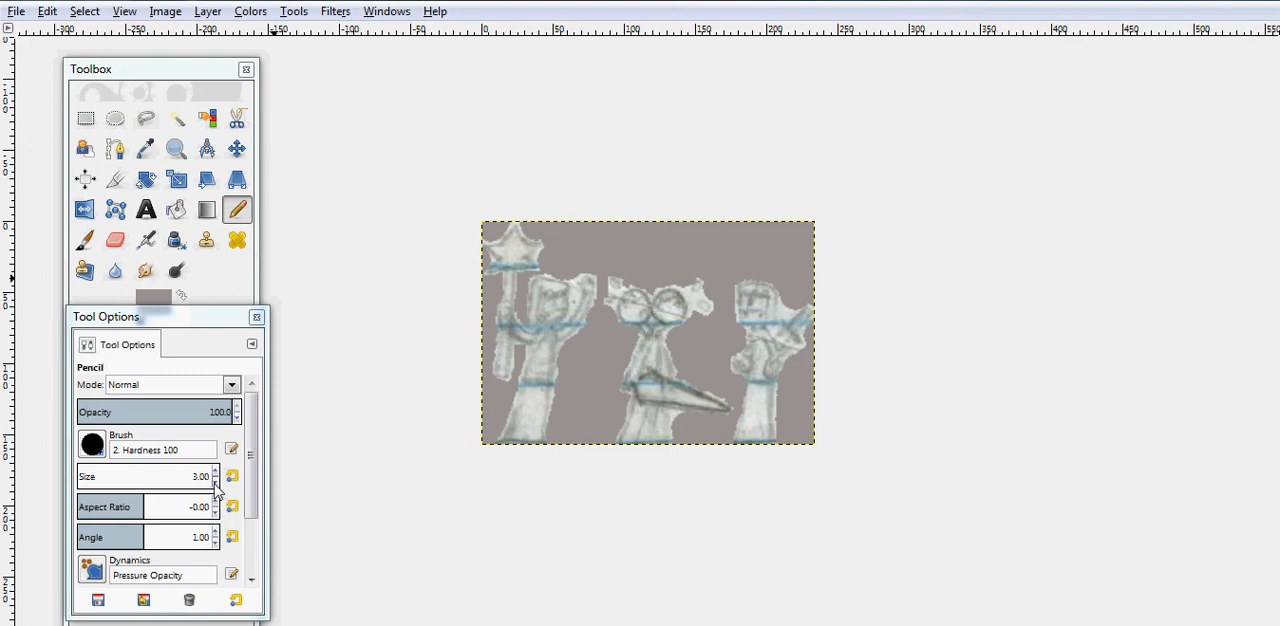
# - Switch to the 2. Block 01 brush and paint out the paper between the middle figure's head and the small shapes beside it
pyautogui.click(92, 445)
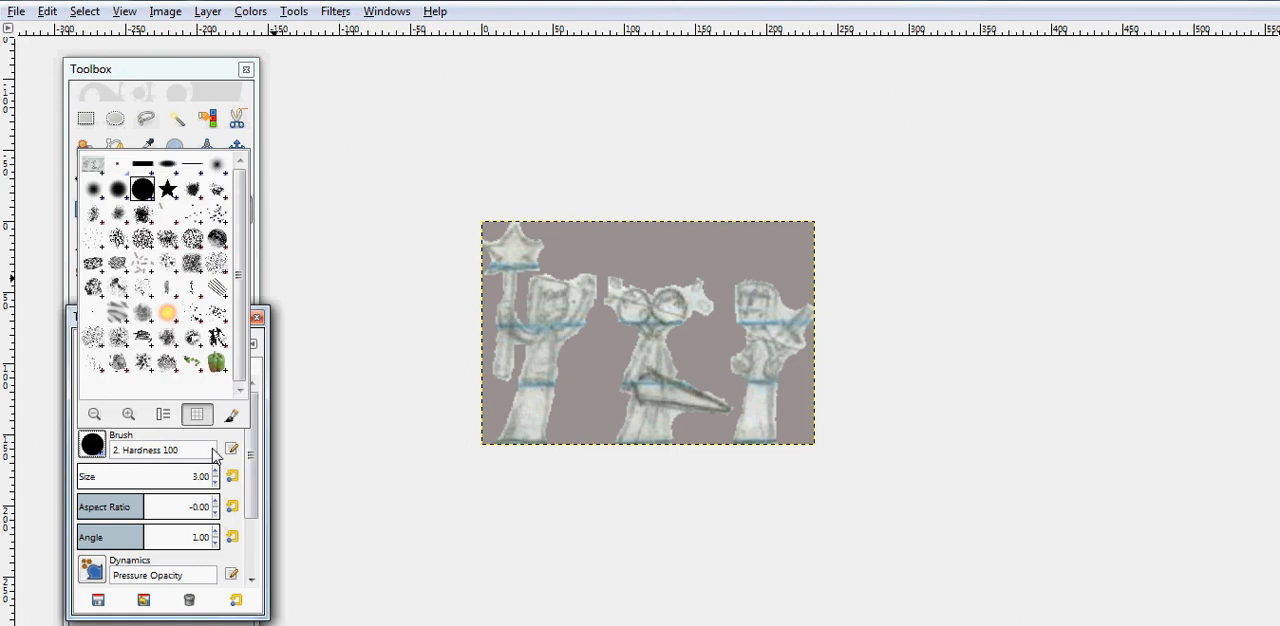
pyautogui.click(143, 164)
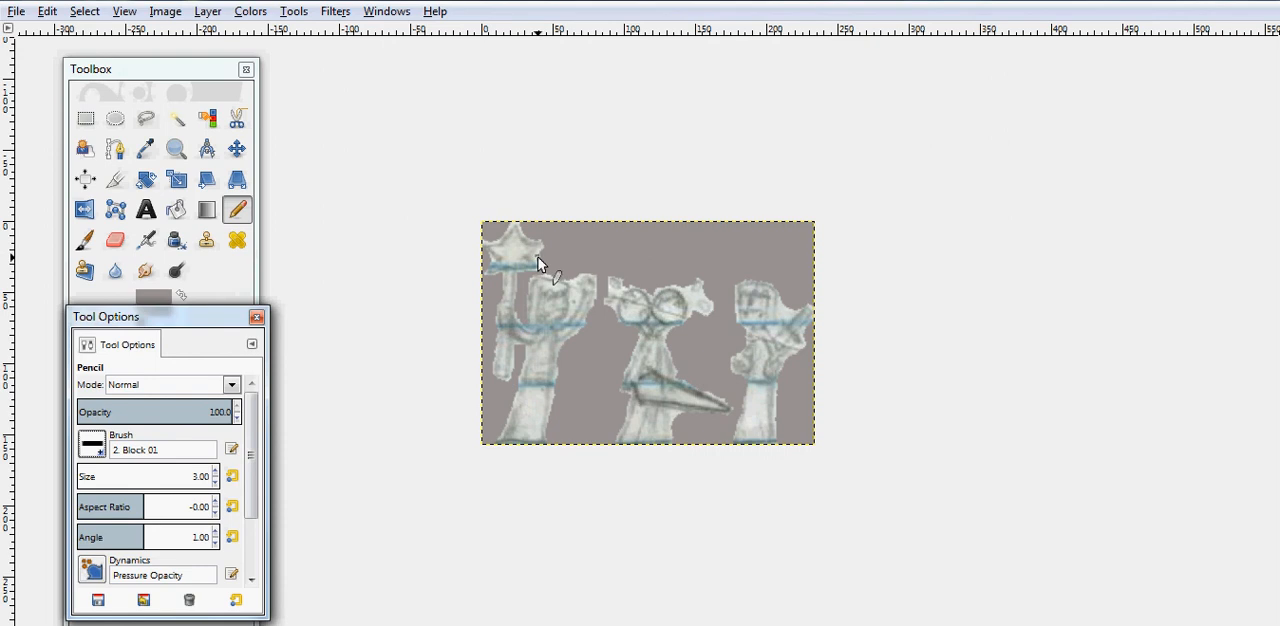
pyautogui.click(569, 256)
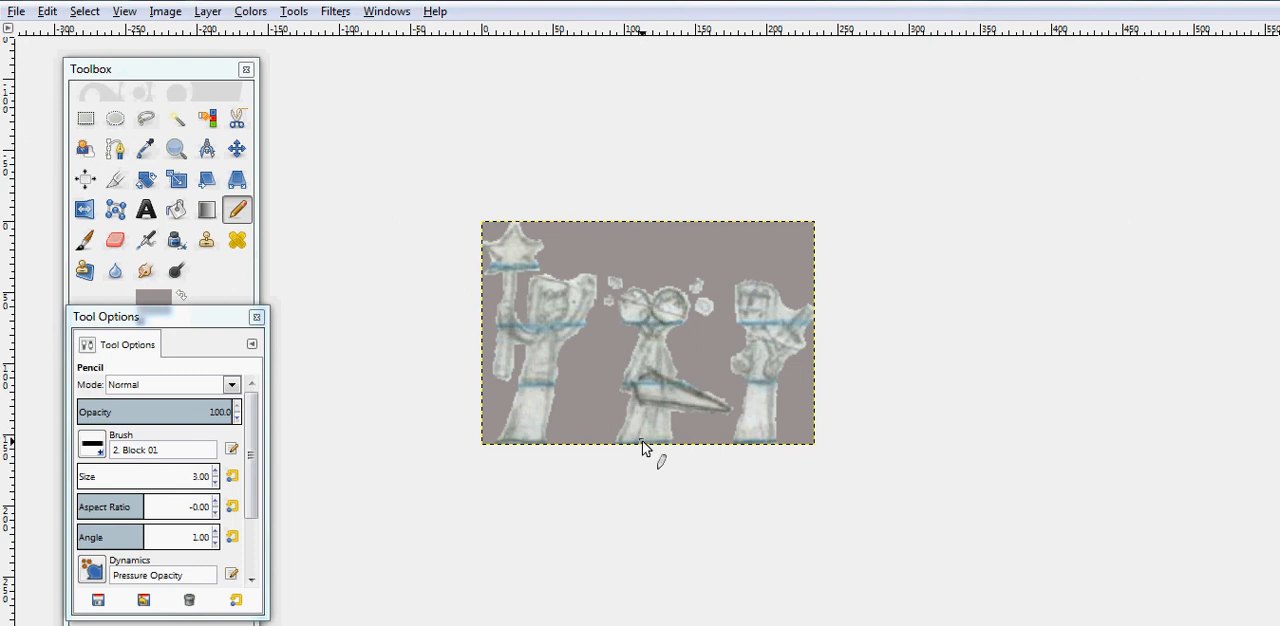
# - Pencil out the paper between the middle figure's legs and between the right figure's head and raised arm in grey
pyautogui.click(182, 157)
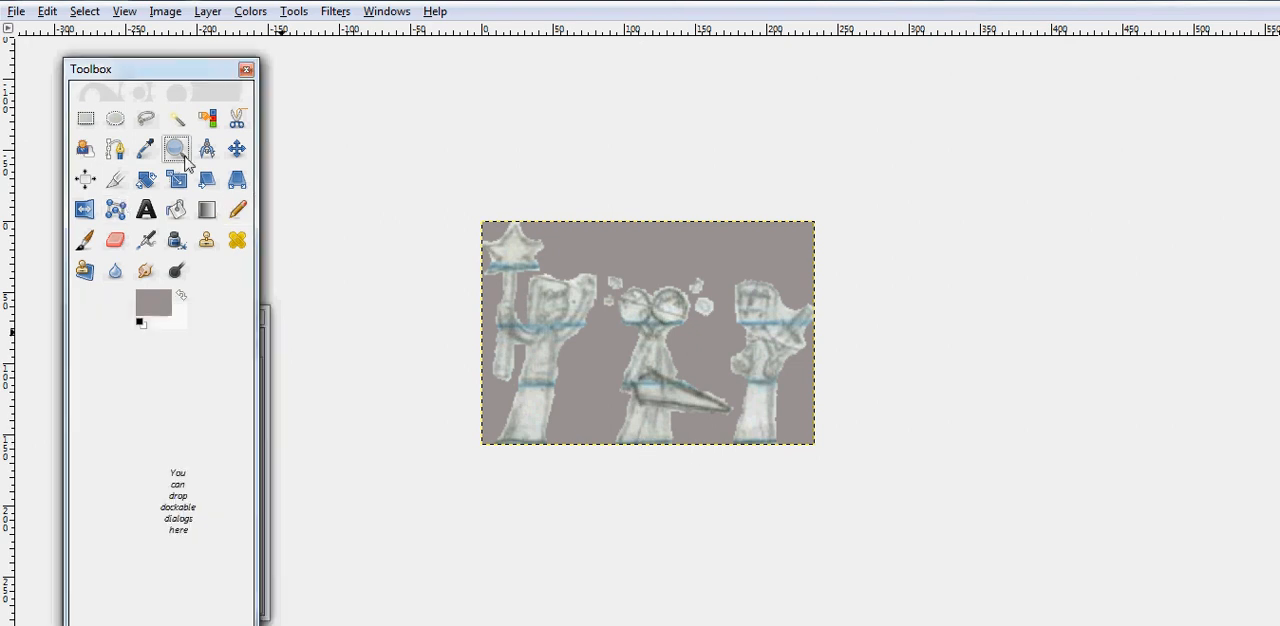
pyautogui.click(651, 410)
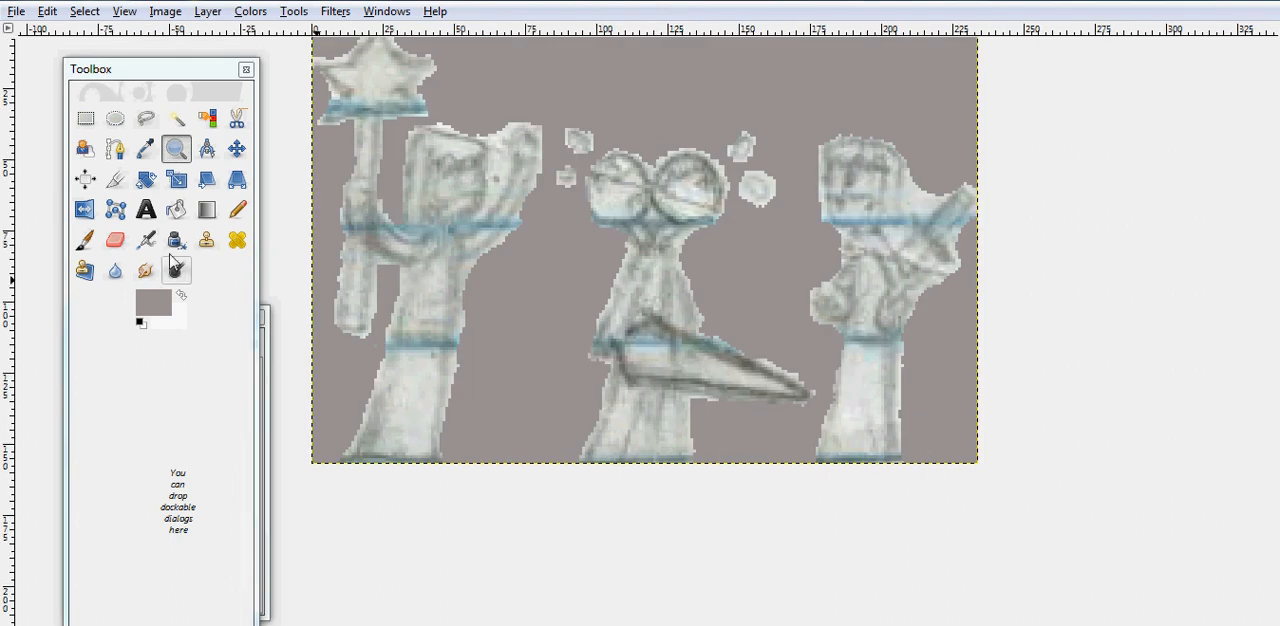
pyautogui.click(237, 209)
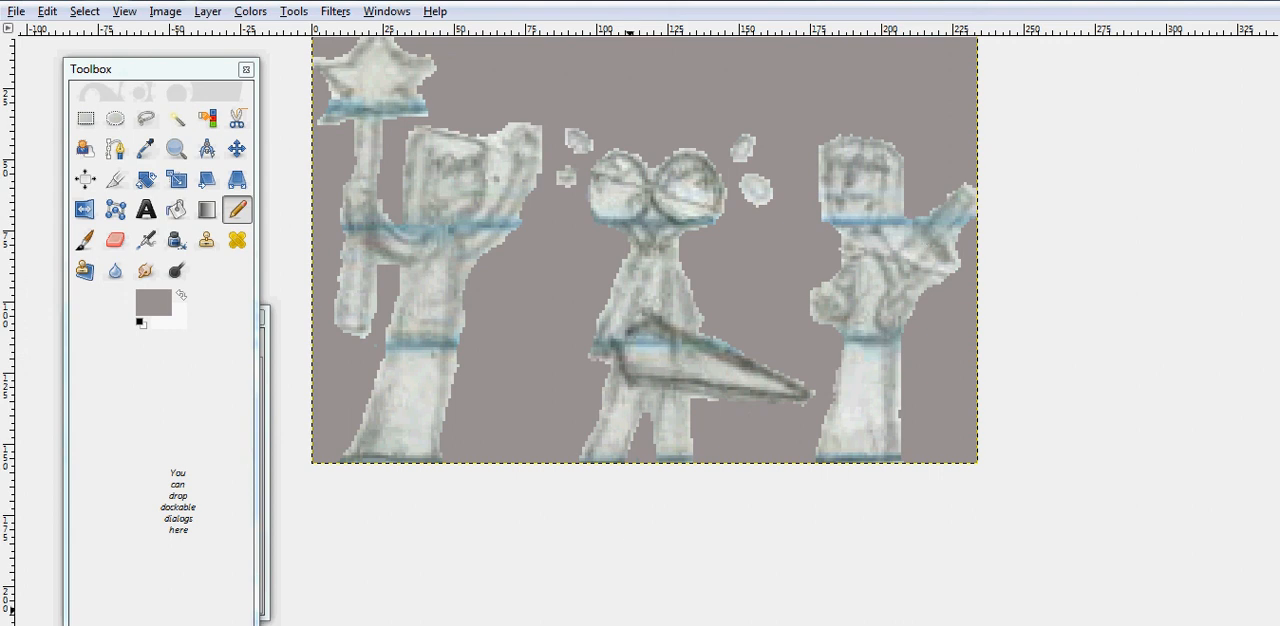
pyautogui.click(520, 625)
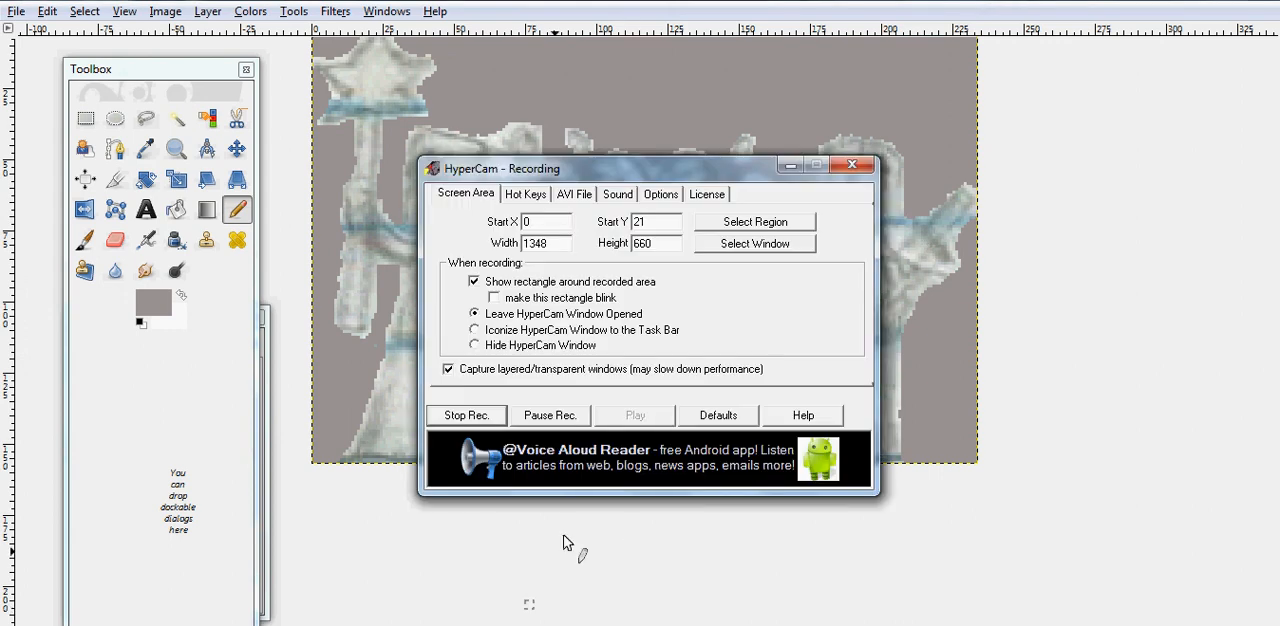